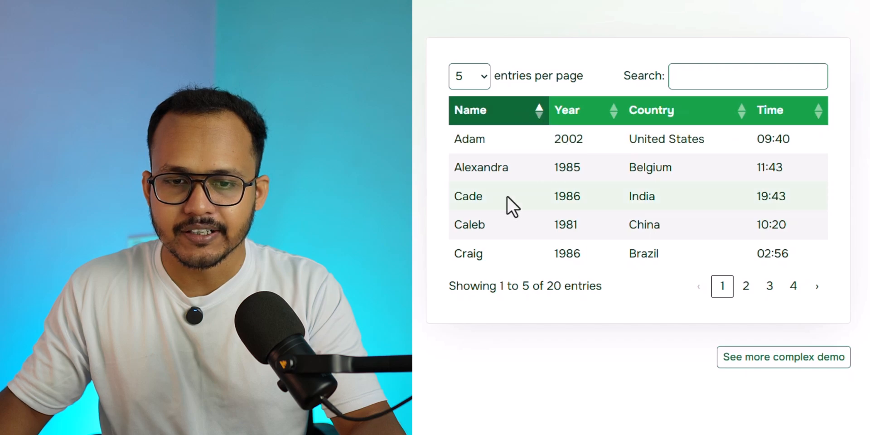
# Sort the demo table by Name descending, by Year, Country and Time, and return it to Name ascending
pyautogui.click(536, 132)
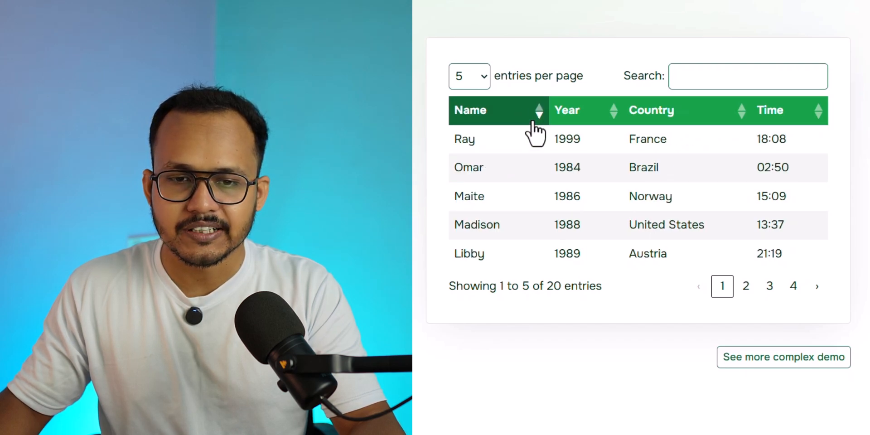
pyautogui.click(576, 124)
pyautogui.click(589, 123)
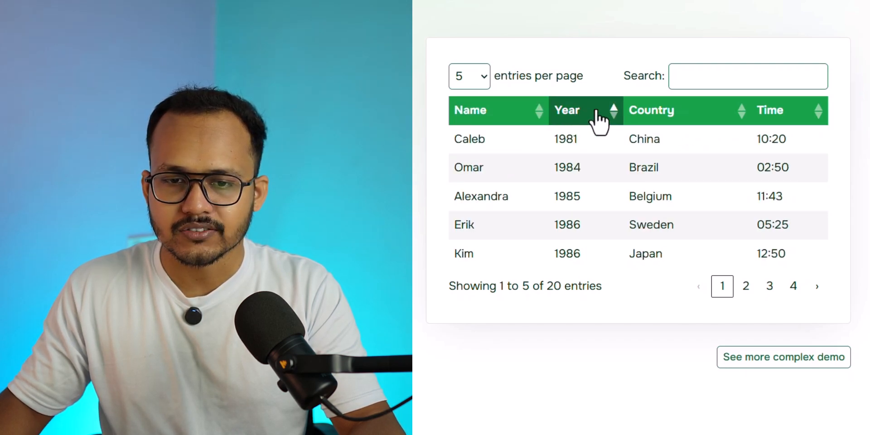
pyautogui.click(598, 123)
pyautogui.click(651, 115)
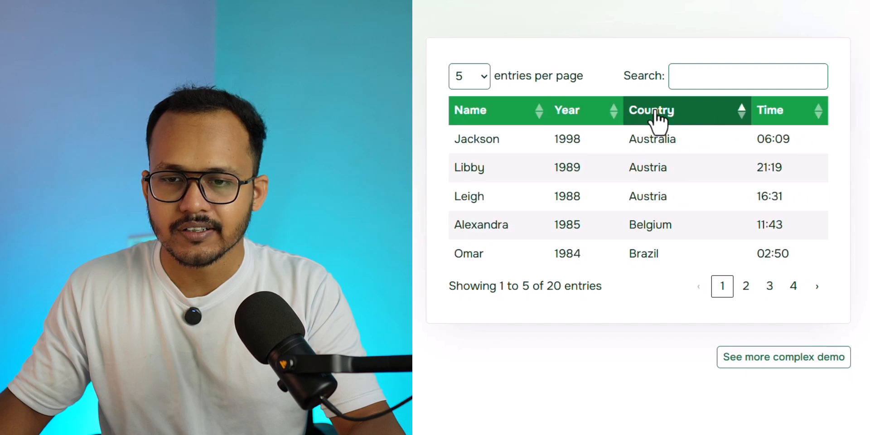
pyautogui.click(790, 119)
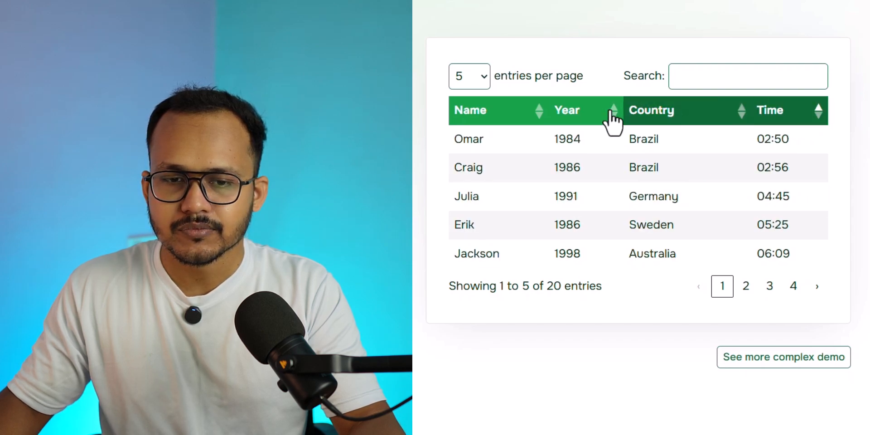
pyautogui.click(511, 114)
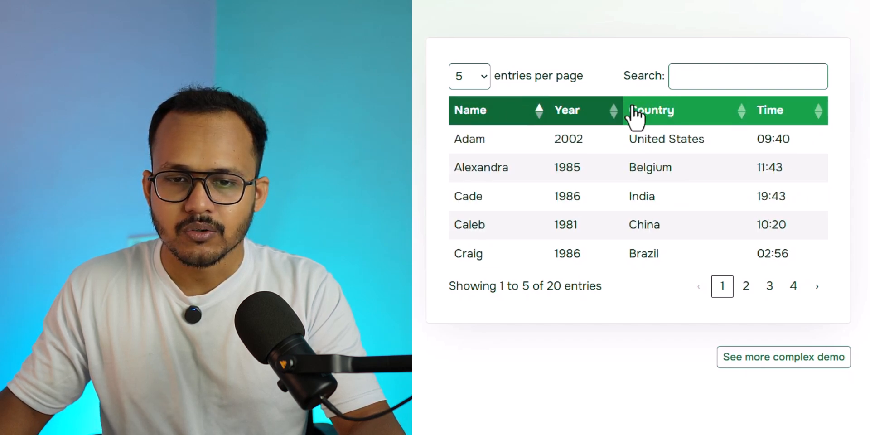
# Search the demo table for "c" and for "jac", and clear the search
pyautogui.click(742, 82)
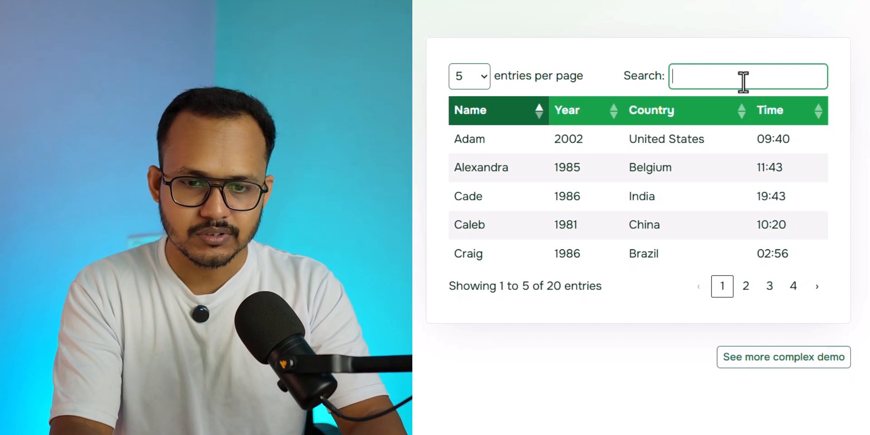
pyautogui.write('c')
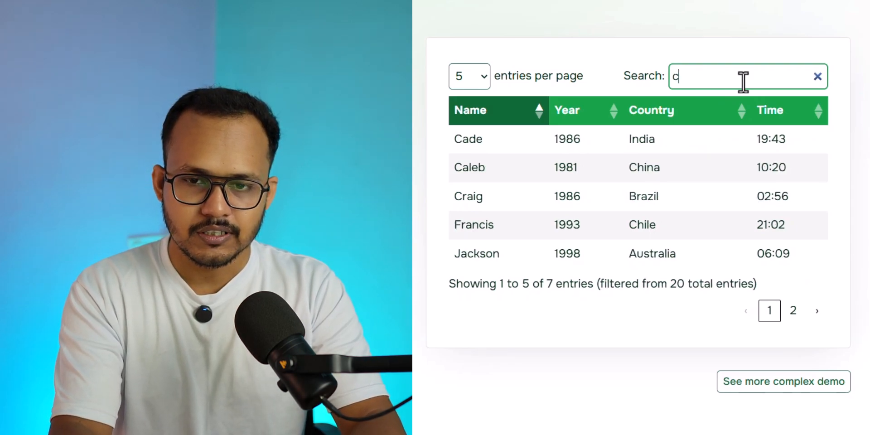
pyautogui.press('BackSpace')
pyautogui.write('jac')
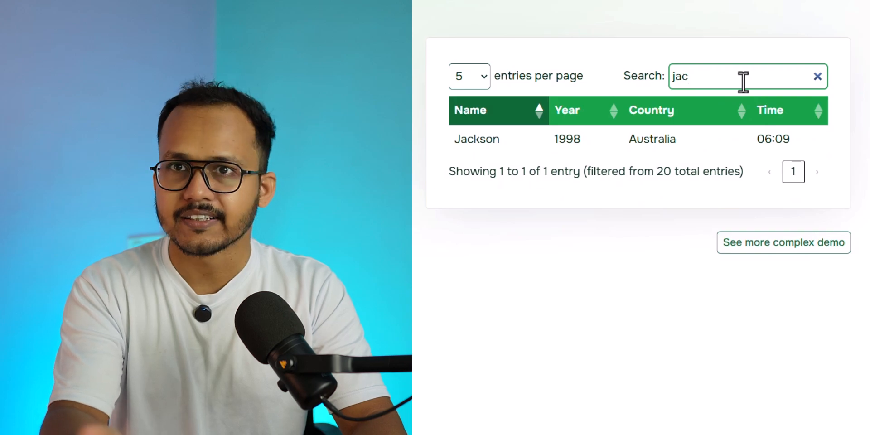
pyautogui.press('BackSpace')
pyautogui.press('BackSpace')
pyautogui.press('BackSpace')
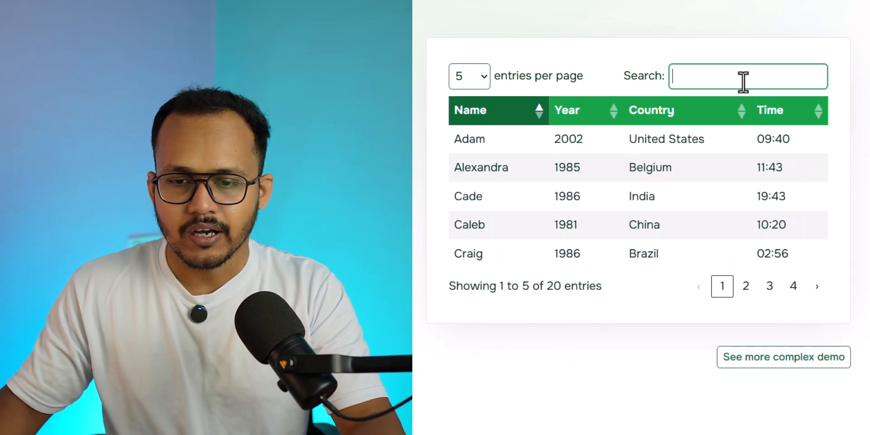
# Page through pages 2, 3 and 4 of the demo table and return to page 1
pyautogui.click(746, 286)
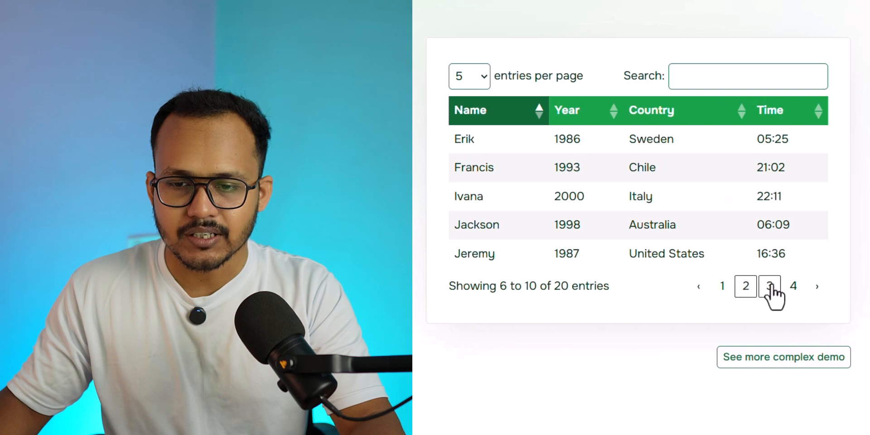
pyautogui.click(770, 287)
pyautogui.click(793, 286)
pyautogui.click(746, 286)
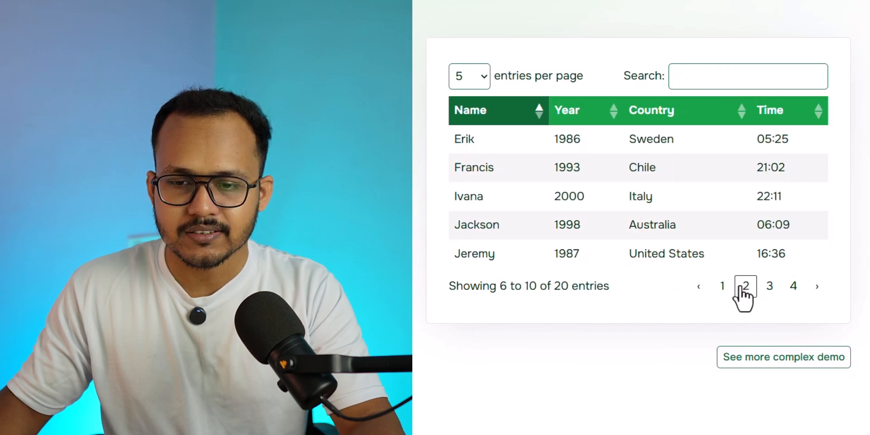
pyautogui.click(723, 286)
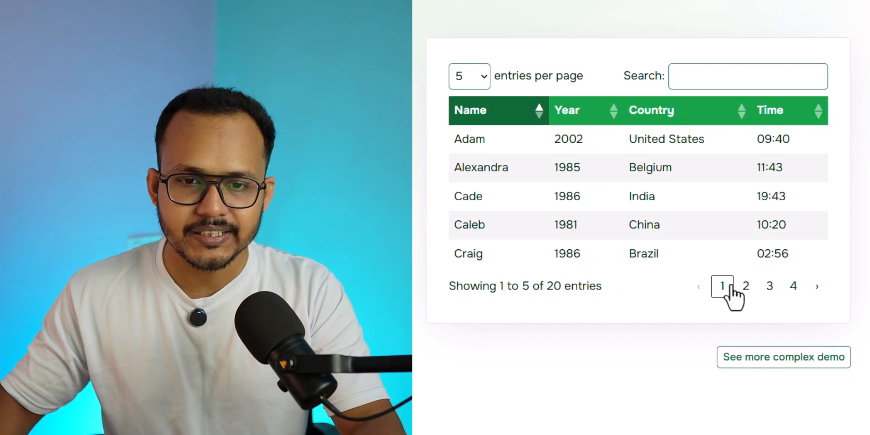
# Show 10 and 25 entries per page in the demo table, look through the rows, and return to 5 entries
pyautogui.click(479, 78)
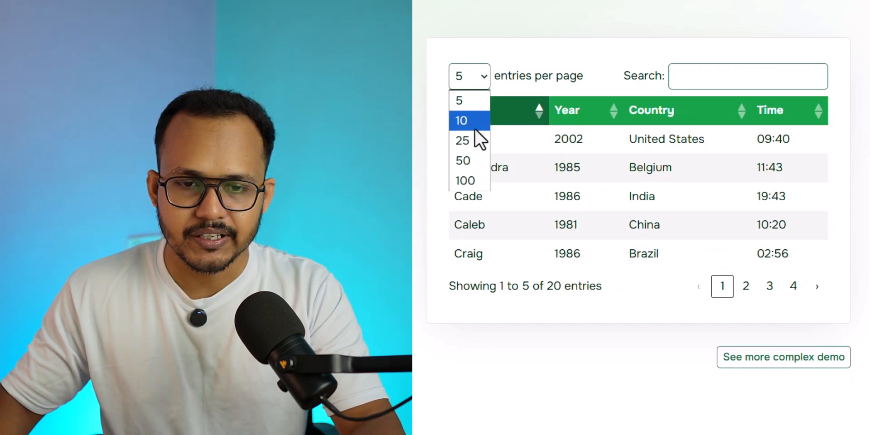
pyautogui.click(476, 125)
pyautogui.click(480, 78)
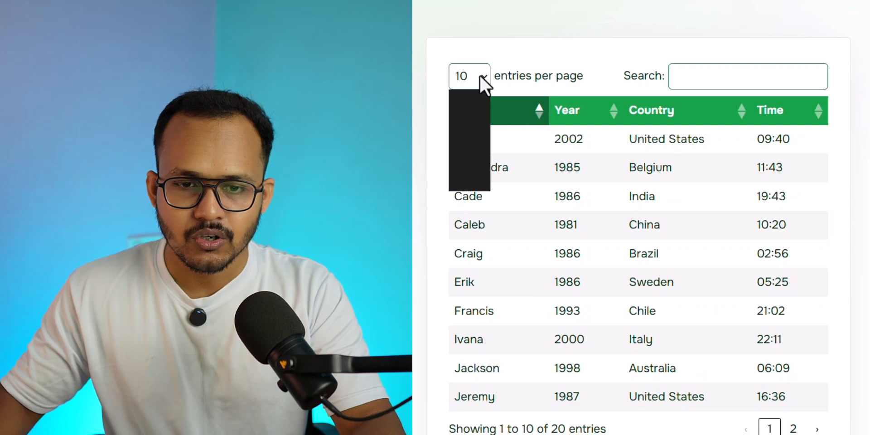
pyautogui.click(480, 144)
pyautogui.scroll(-2, 634, 238)
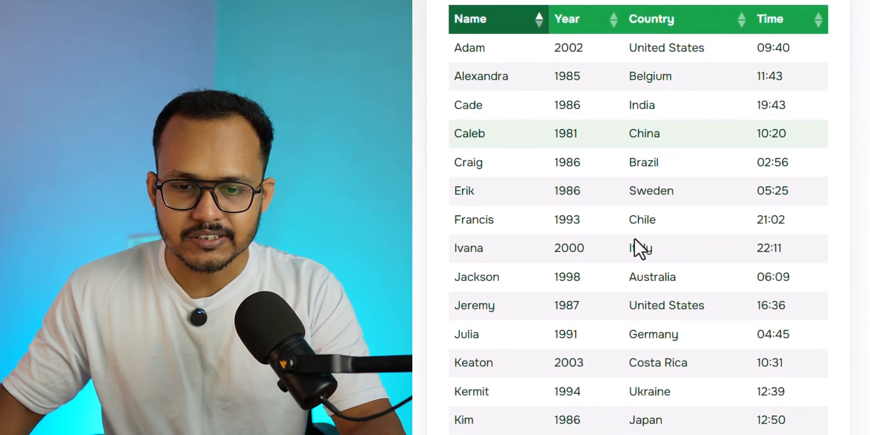
pyautogui.scroll(-4, 634, 238)
pyautogui.scroll(6, 659, 259)
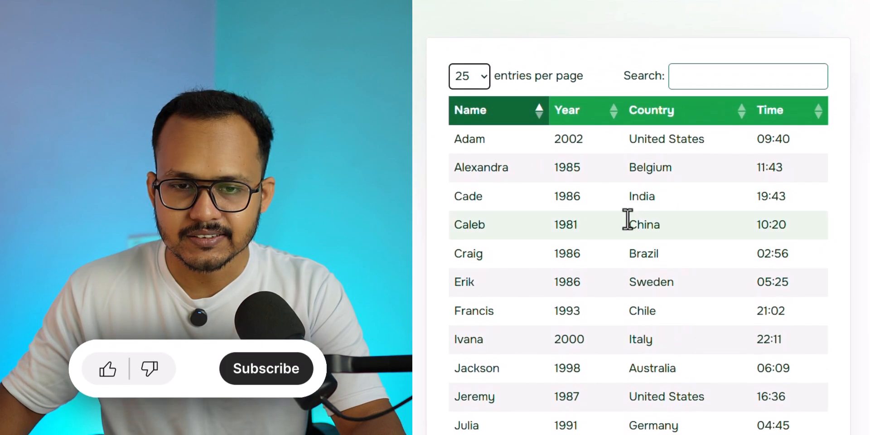
pyautogui.click(474, 83)
pyautogui.click(481, 101)
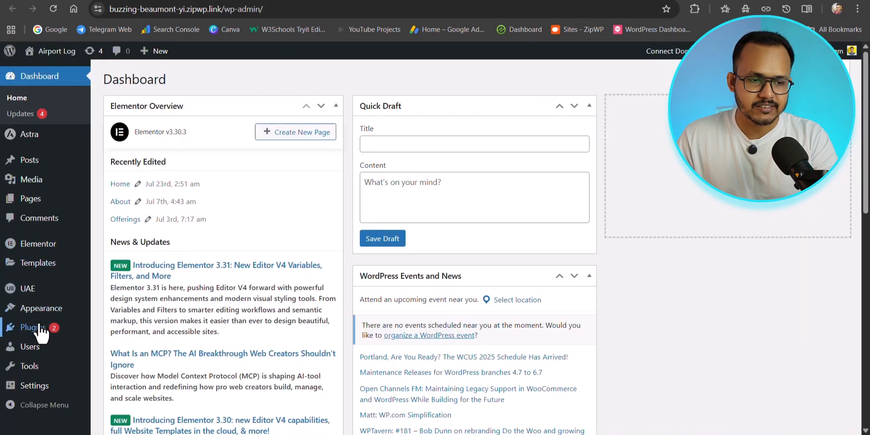
# Go to adding plugins in the WordPress dashboard and search the plugin directory for "tablepress"
pyautogui.moveTo(38, 332)
pyautogui.click(117, 347)
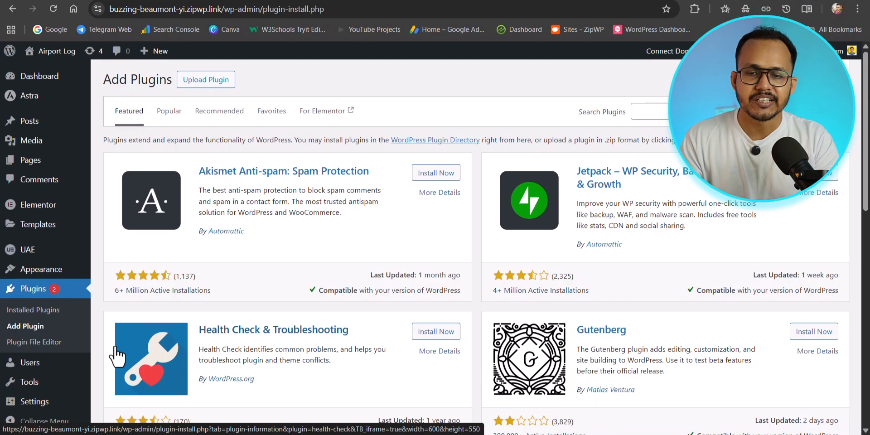
pyautogui.click(652, 112)
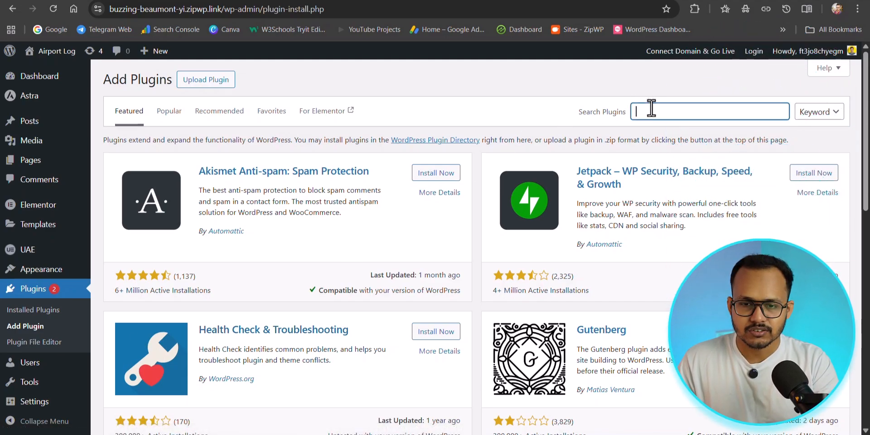
pyautogui.write('tab')
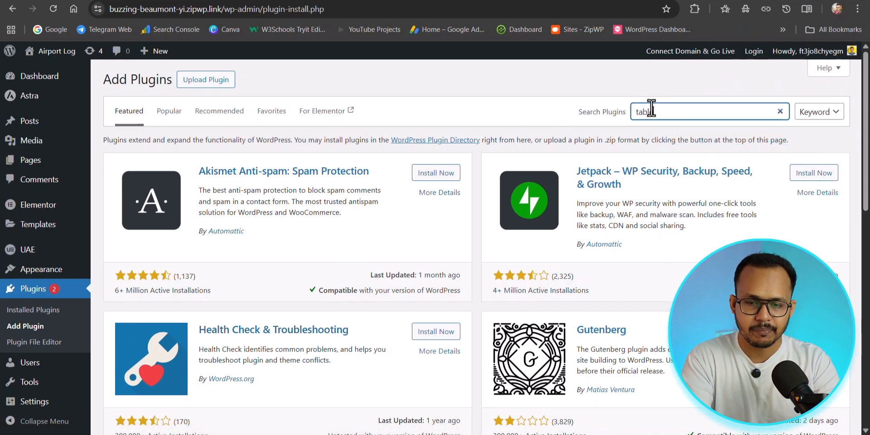
pyautogui.write('lepress')
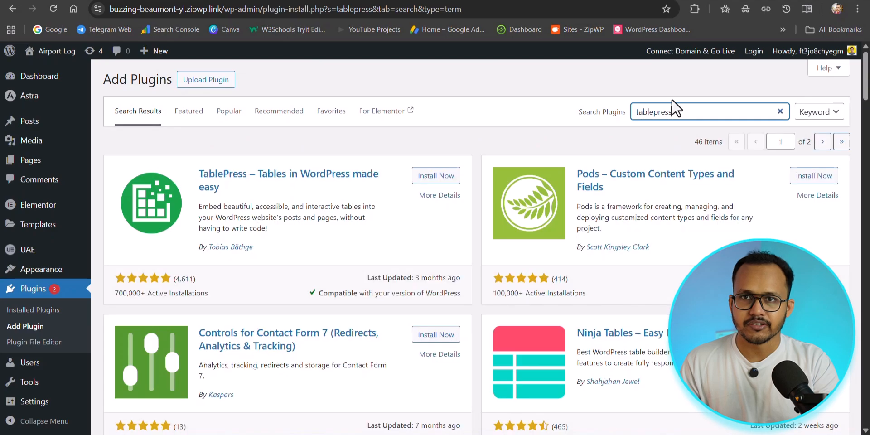
# Install and activate the TablePress plugin, skipping its update notification opt-in
pyautogui.click(428, 177)
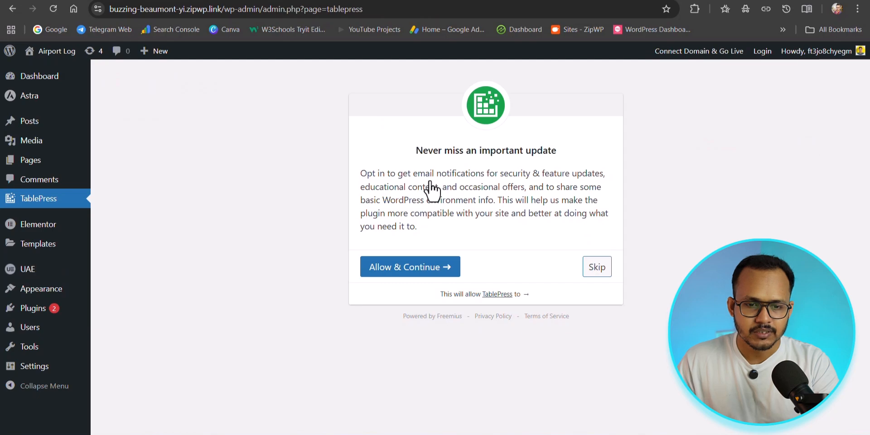
pyautogui.click(602, 271)
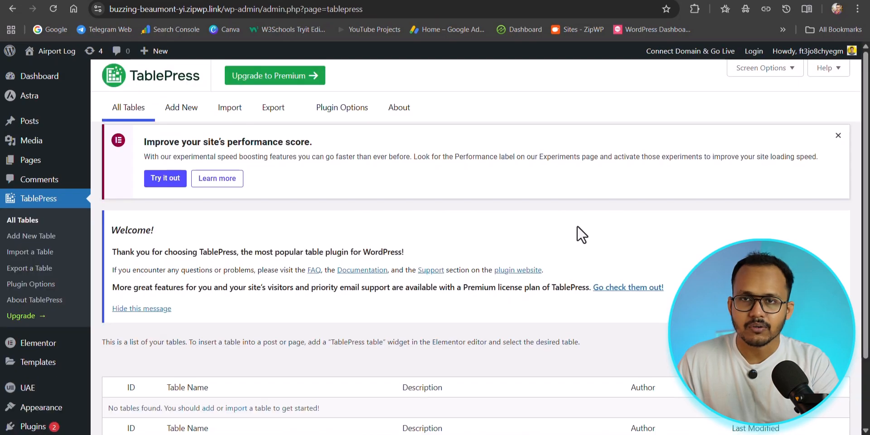
# Add a new TablePress table named "Demo table" with 5 rows and 3 columns, leaving the description empty
pyautogui.scroll(-2, 503, 227)
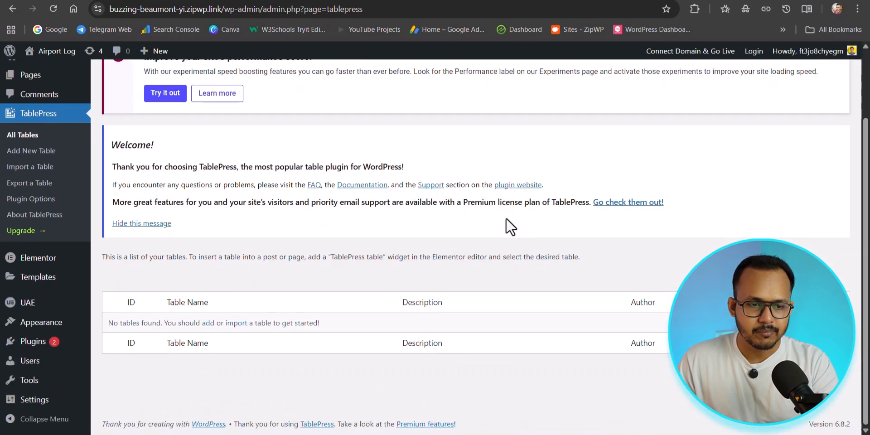
pyautogui.scroll(2, 488, 226)
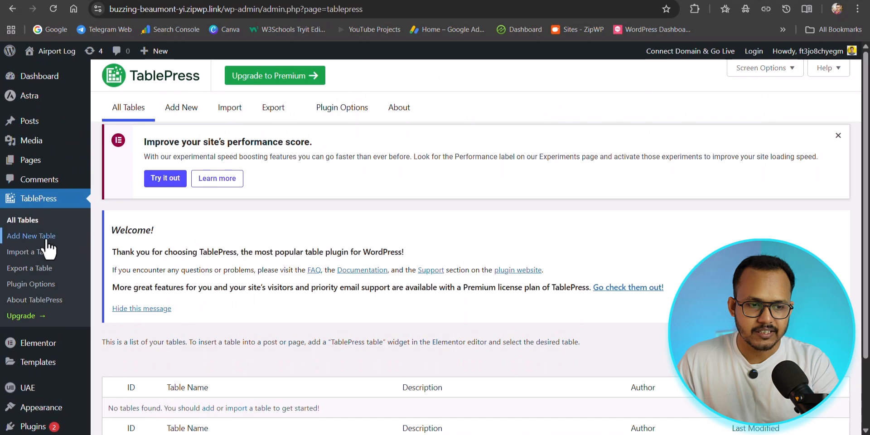
pyautogui.scroll(-3, 241, 203)
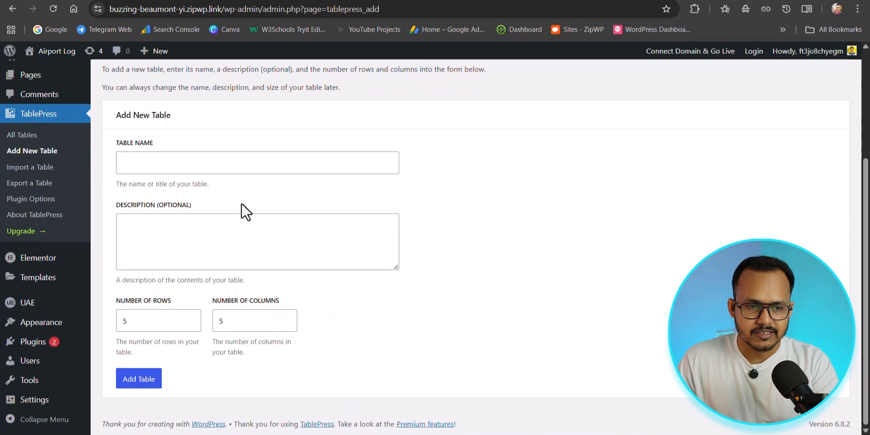
pyautogui.click(137, 168)
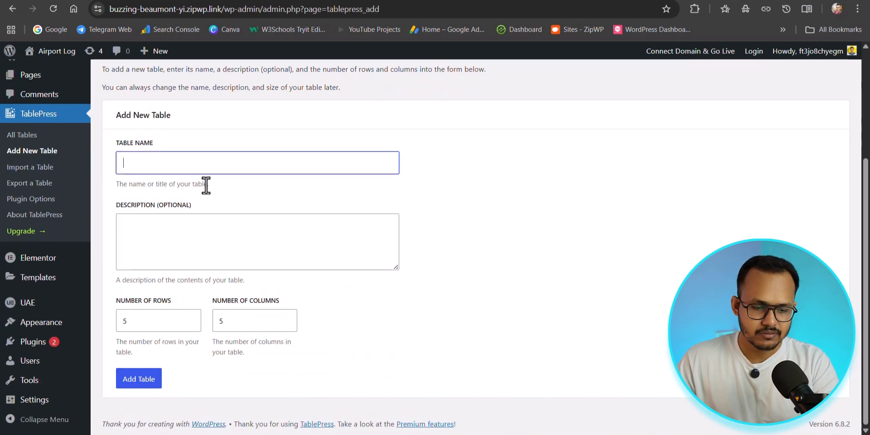
pyautogui.write('Demo table')
pyautogui.click(161, 218)
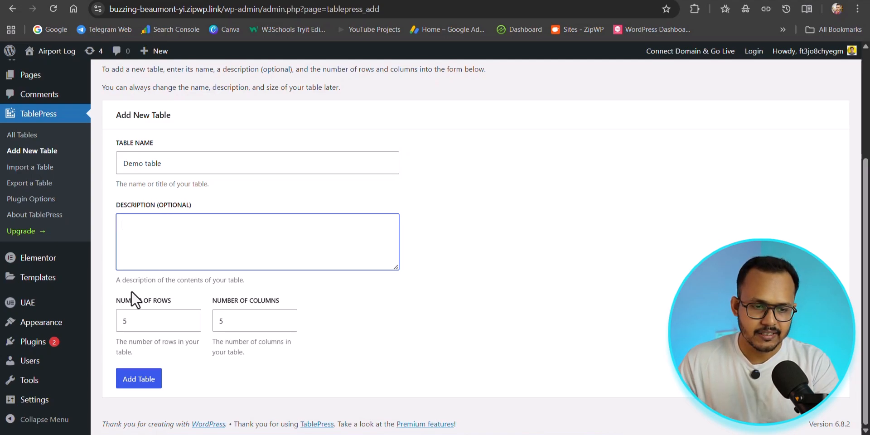
pyautogui.click(287, 324)
pyautogui.click(285, 325)
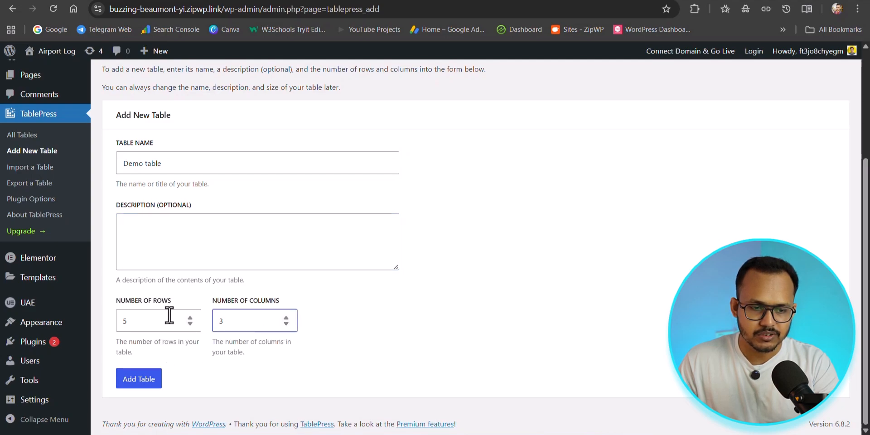
pyautogui.click(147, 391)
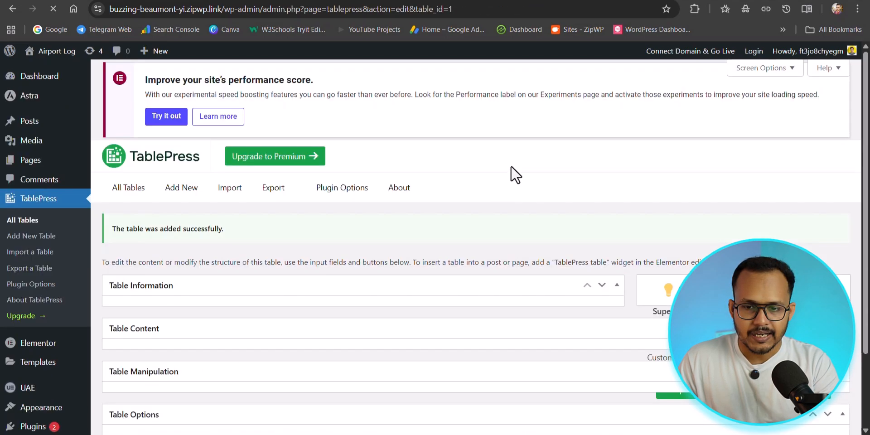
# Dismiss the context menu tip and enter the headers Name, Mark and status in the first row of the table
pyautogui.scroll(-3, 345, 186)
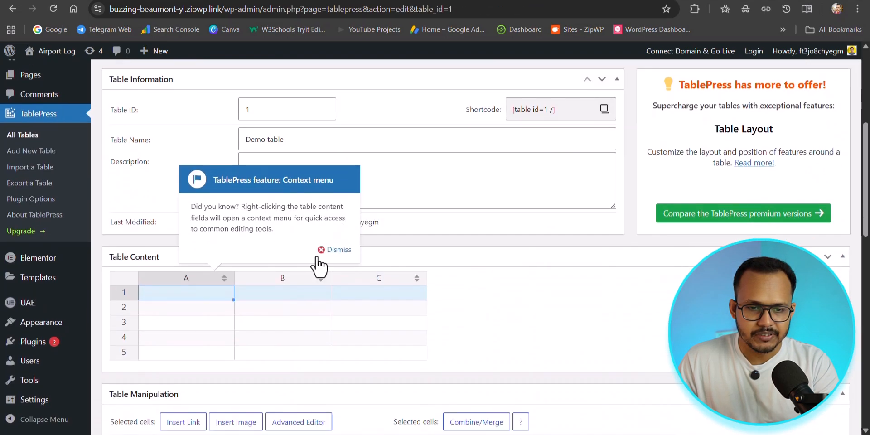
pyautogui.click(332, 252)
pyautogui.scroll(-3, 221, 190)
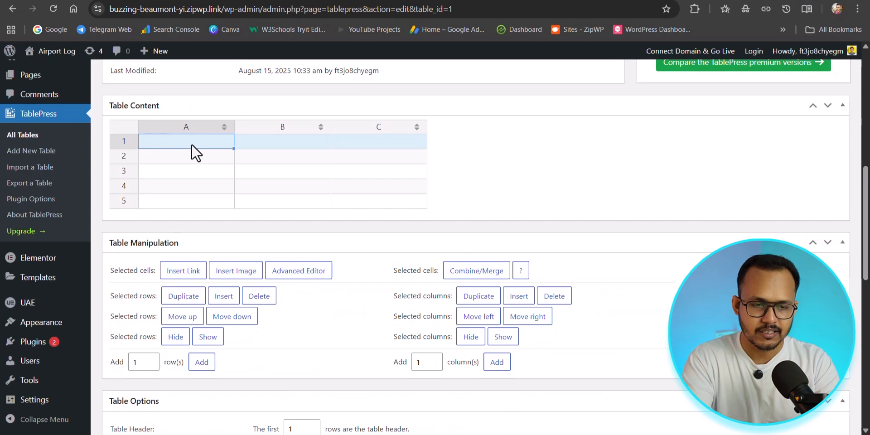
pyautogui.write('Name')
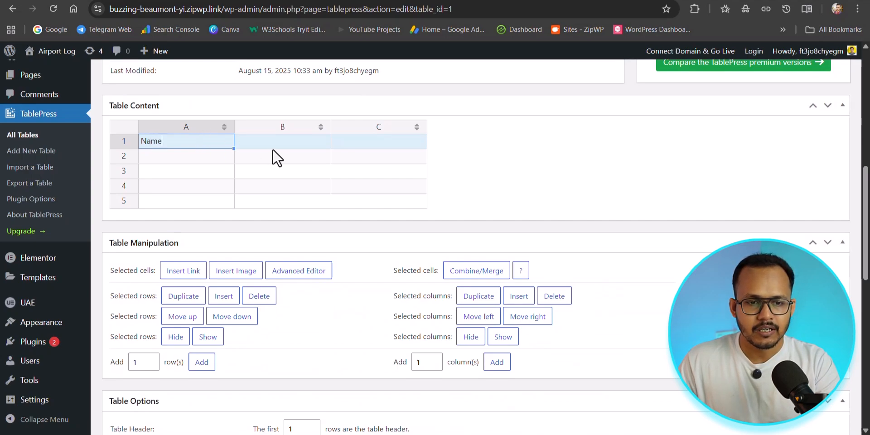
pyautogui.click(276, 144)
pyautogui.write('Ma')
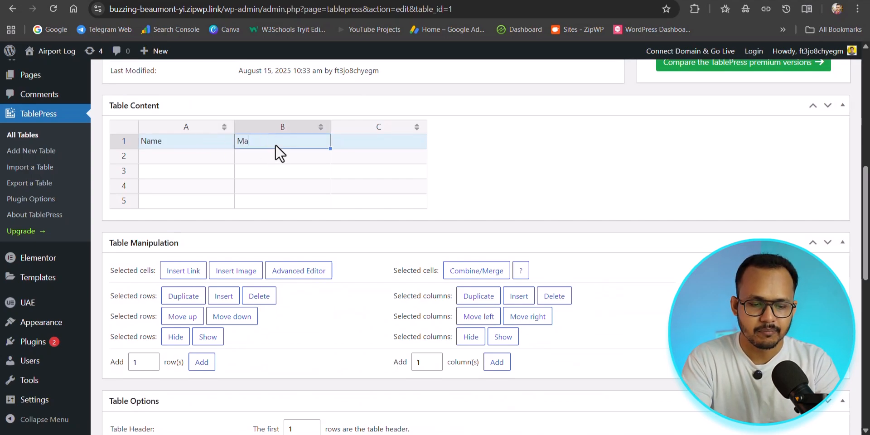
pyautogui.write('rk')
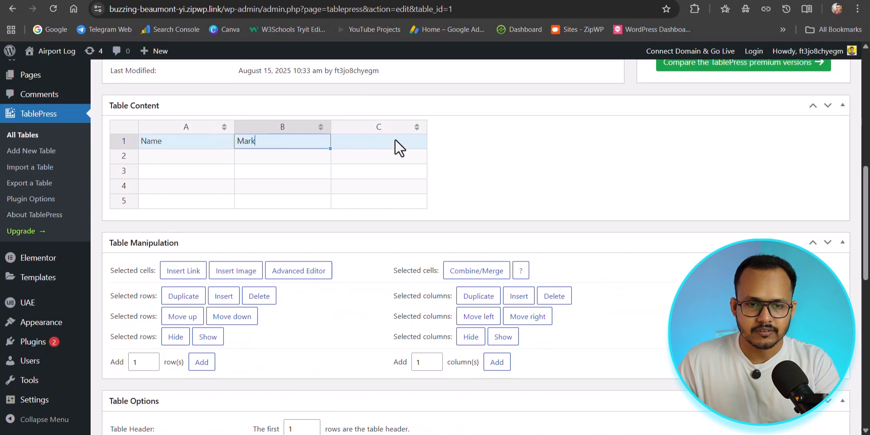
pyautogui.click(382, 144)
pyautogui.write('sat')
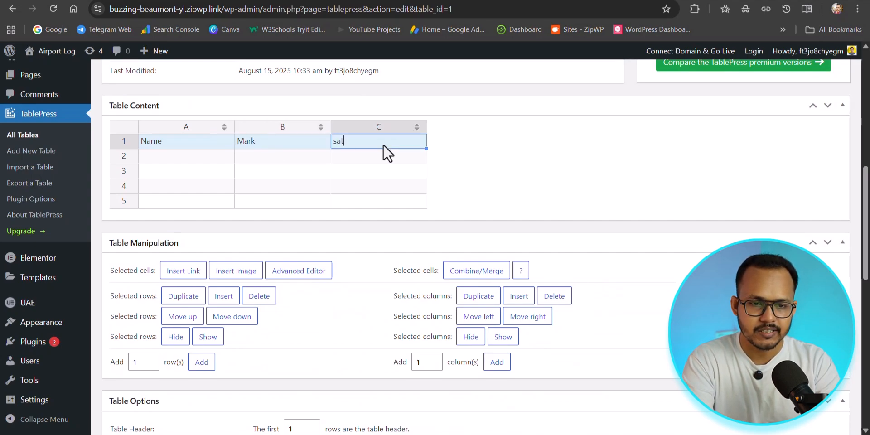
pyautogui.press('BackSpace')
pyautogui.press('BackSpace')
pyautogui.write('tatus')
# Fill rows 2 and 3 with a person's first name each, marks 45 and 80, and the status Pass
pyautogui.click(172, 154)
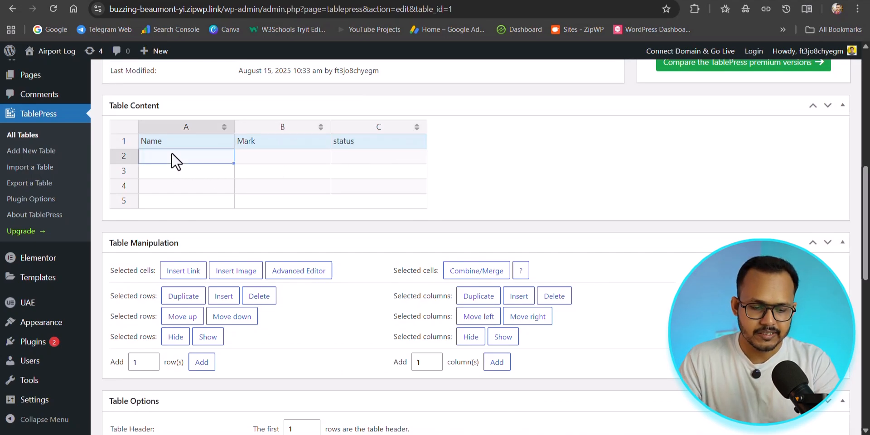
pyautogui.write('A')
pyautogui.write('bhsi')
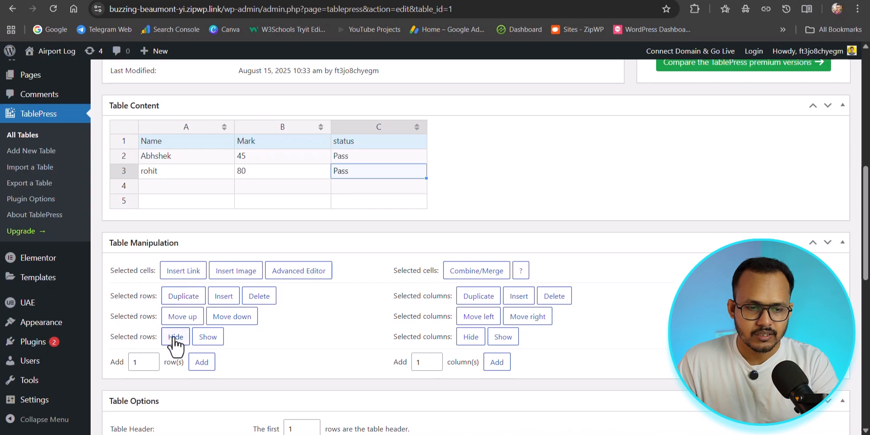
# Add 3 rows and 1 column to the table
pyautogui.click(152, 364)
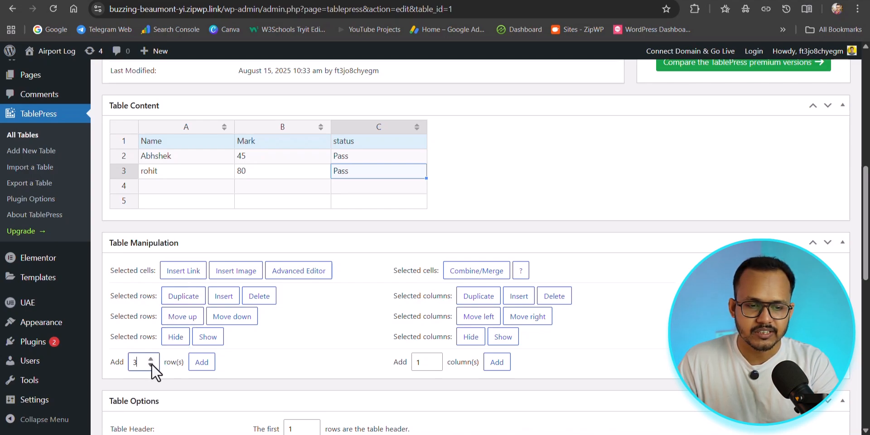
pyautogui.click(197, 367)
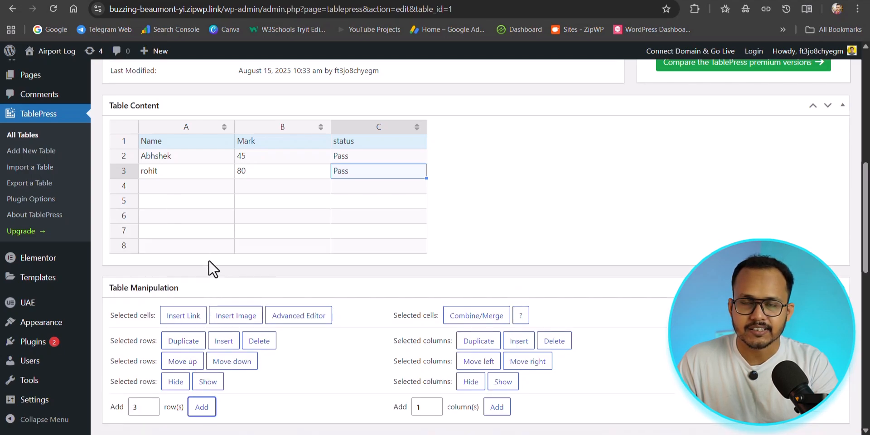
pyautogui.click(432, 410)
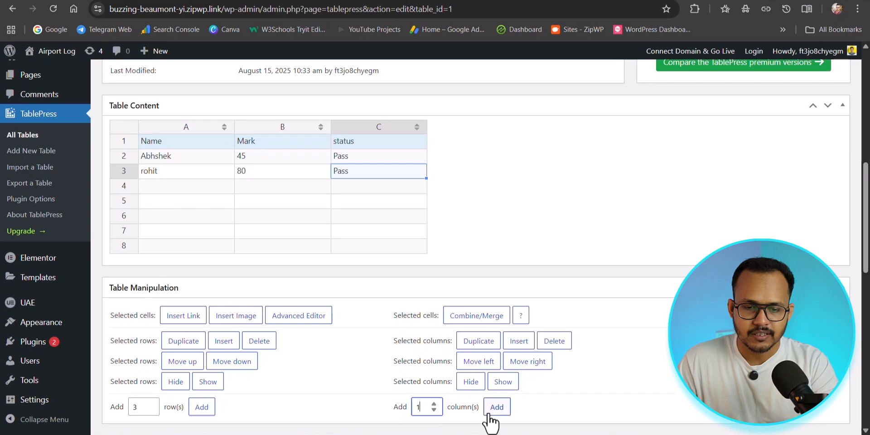
pyautogui.click(490, 411)
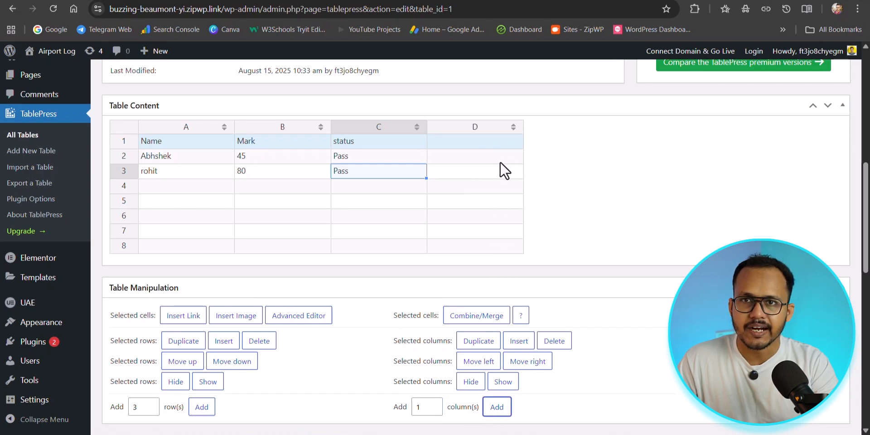
# Delete the empty row 4 and the empty column D from the table
pyautogui.click(469, 132)
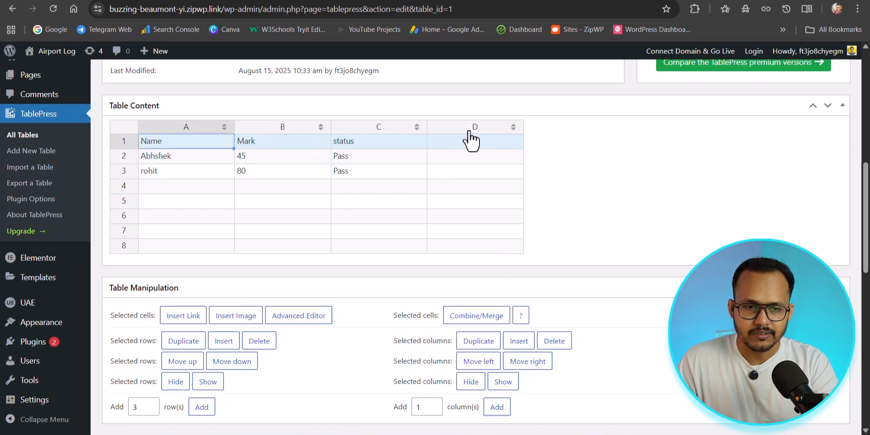
pyautogui.click(473, 129)
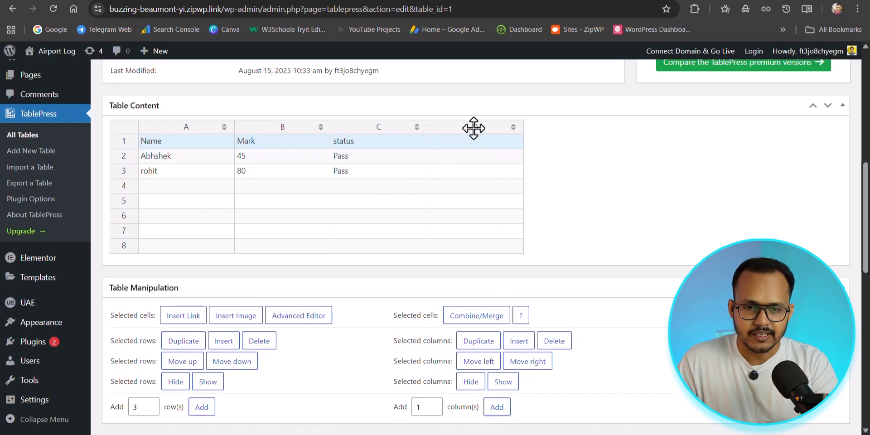
pyautogui.click(126, 186)
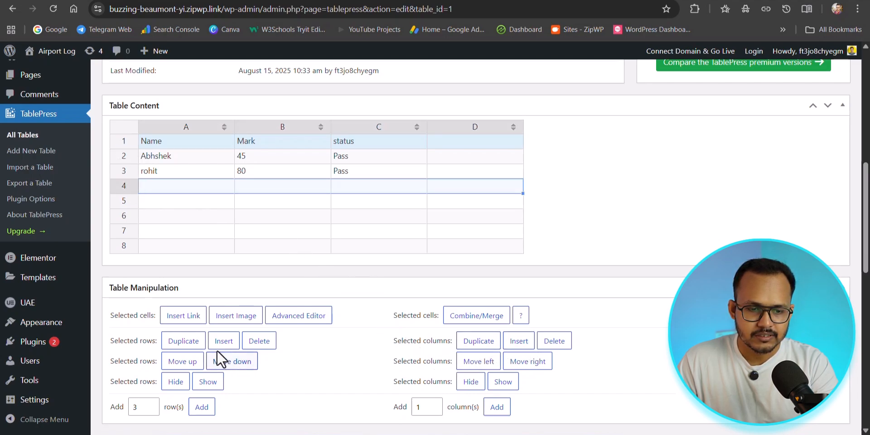
pyautogui.click(262, 344)
pyautogui.click(452, 129)
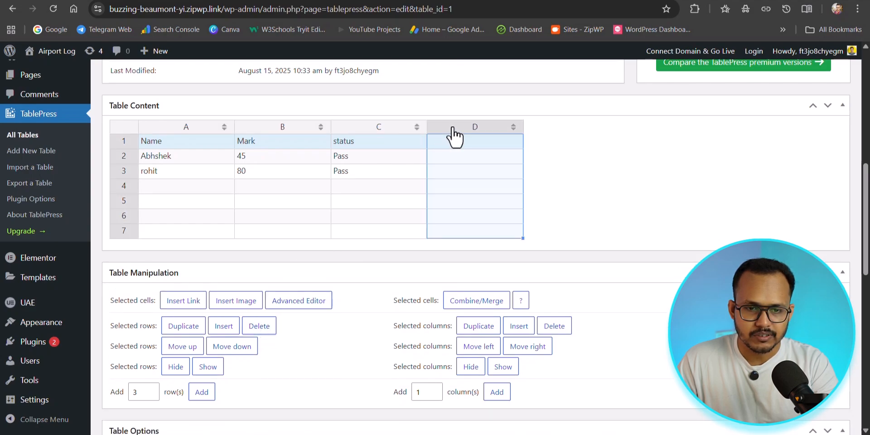
pyautogui.click(556, 328)
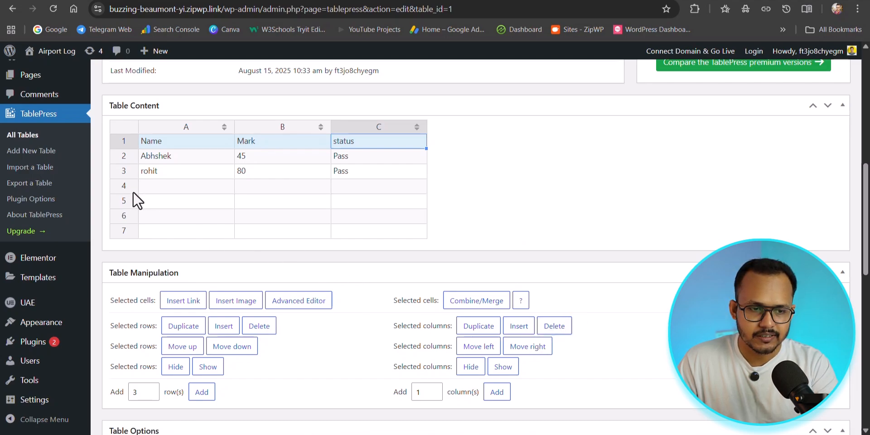
# Select all the empty rows below row 3 and delete them
pyautogui.click(146, 189)
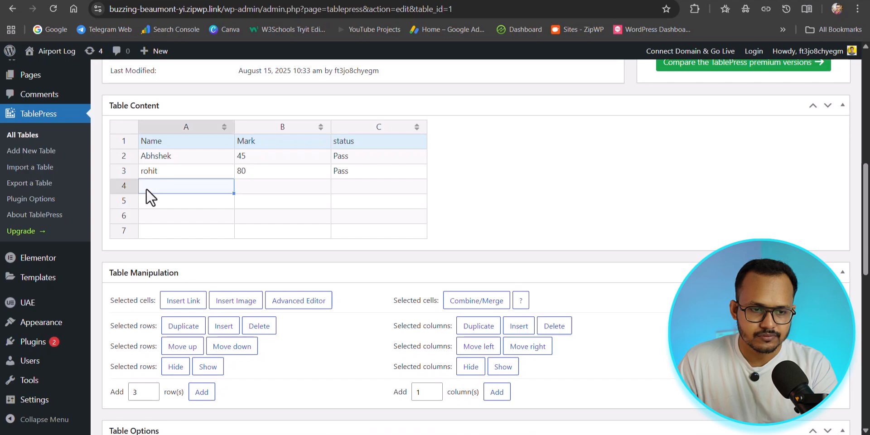
pyautogui.keyDown('shift'); pyautogui.click(370, 229); pyautogui.keyUp('shift')
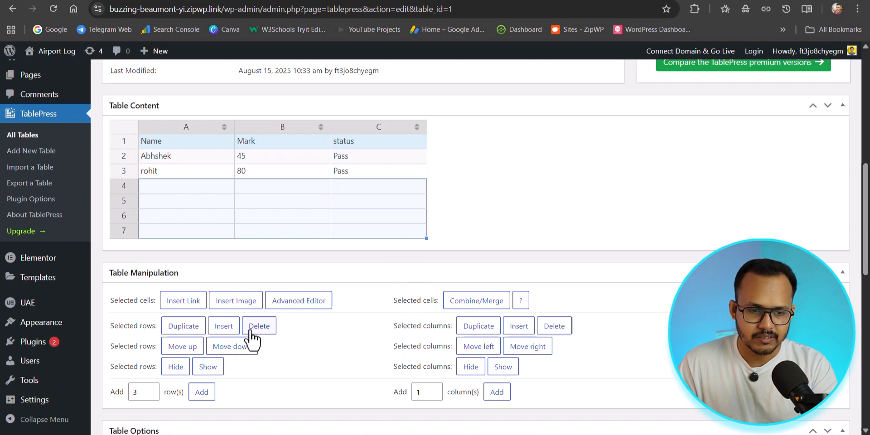
pyautogui.click(271, 327)
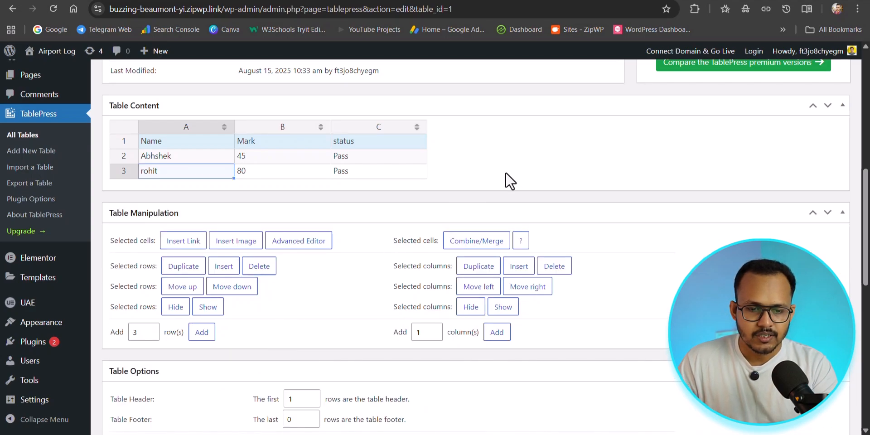
# Set the table footer to the last 1 row and show the table name above and the description below the table
pyautogui.scroll(-5, 279, 257)
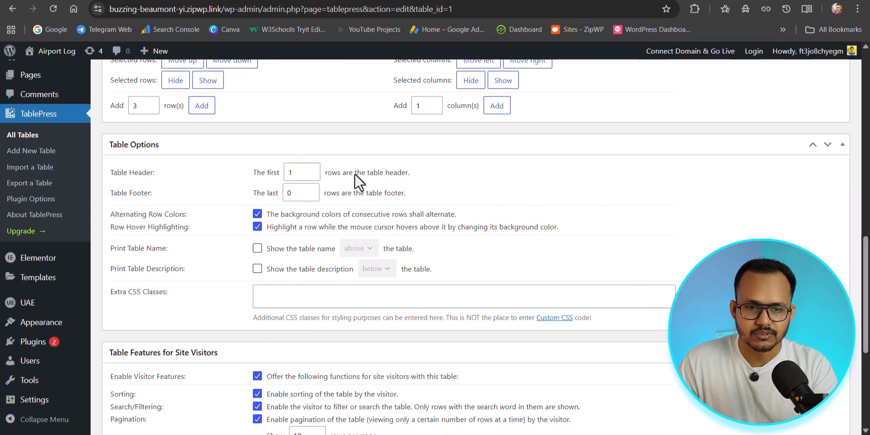
pyautogui.click(311, 190)
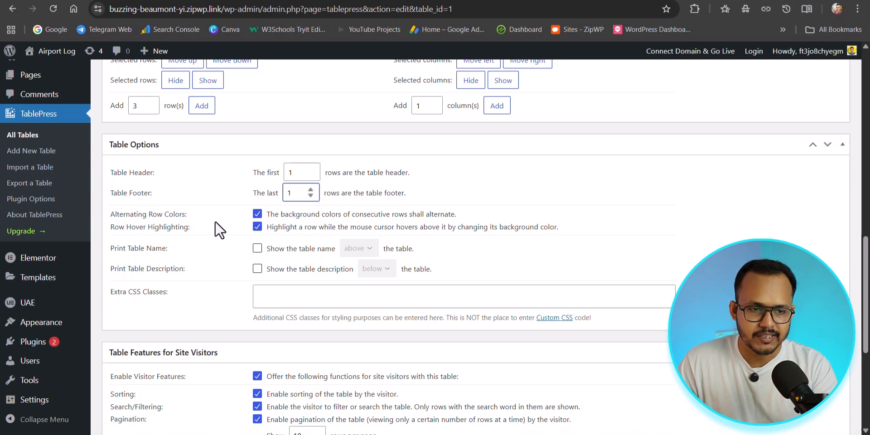
pyautogui.scroll(-2, 215, 229)
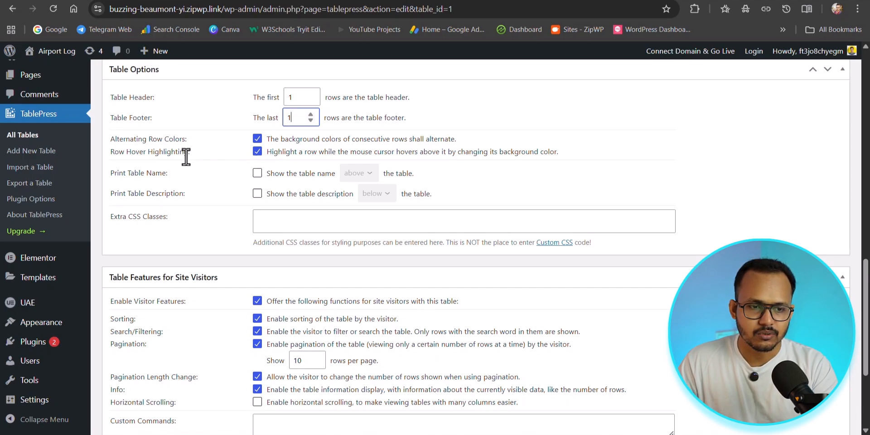
pyautogui.click(258, 173)
pyautogui.click(256, 195)
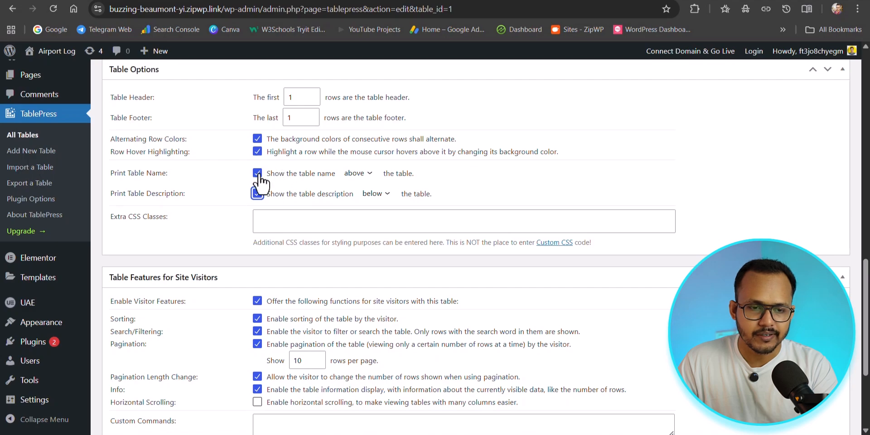
pyautogui.click(280, 222)
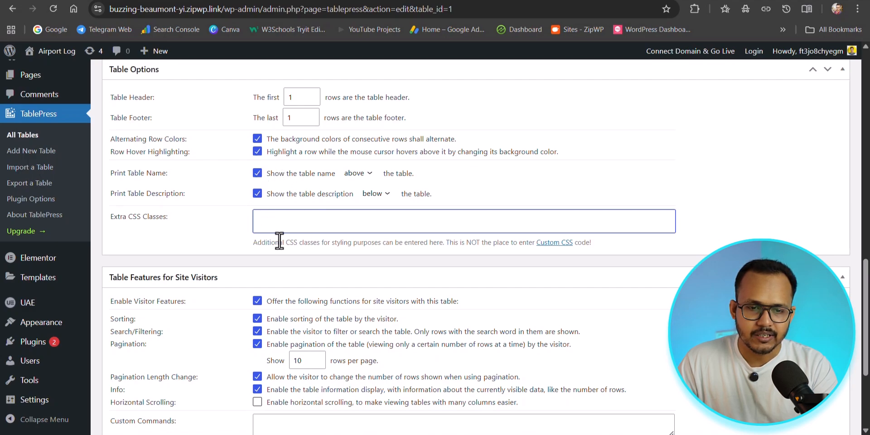
# Try out sorting by the Name column in the tablepress.org demo table, and return to the site visitor features in the table editor
pyautogui.scroll(-3, 185, 252)
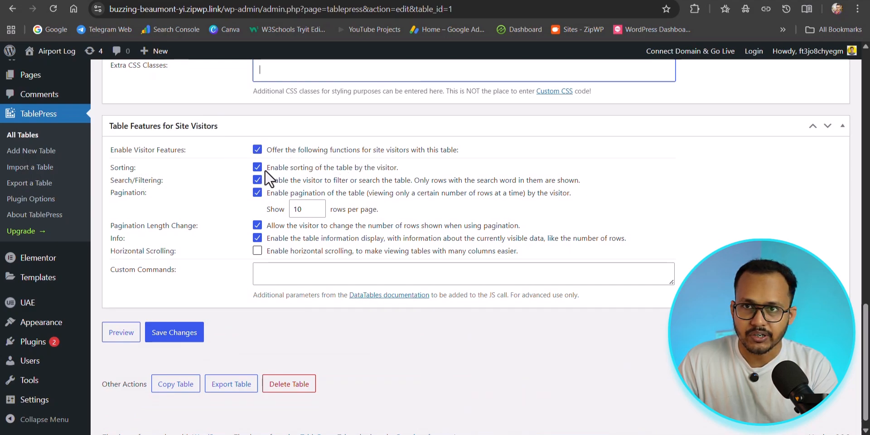
pyautogui.click(363, 0)
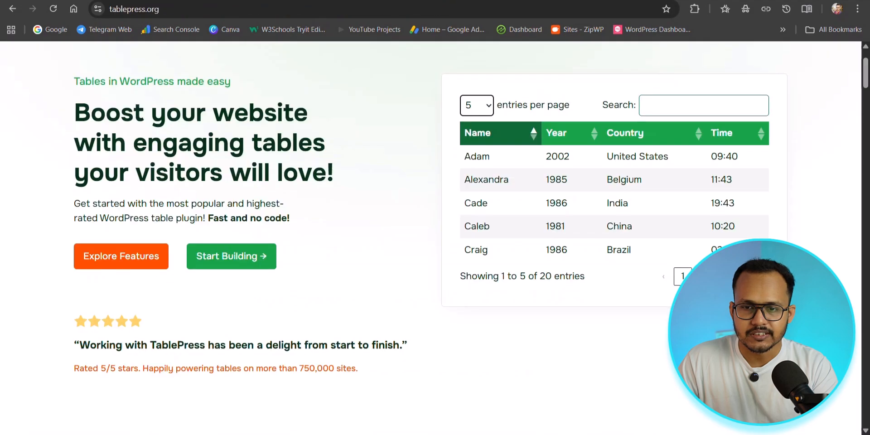
pyautogui.click(512, 134)
pyautogui.click(514, 134)
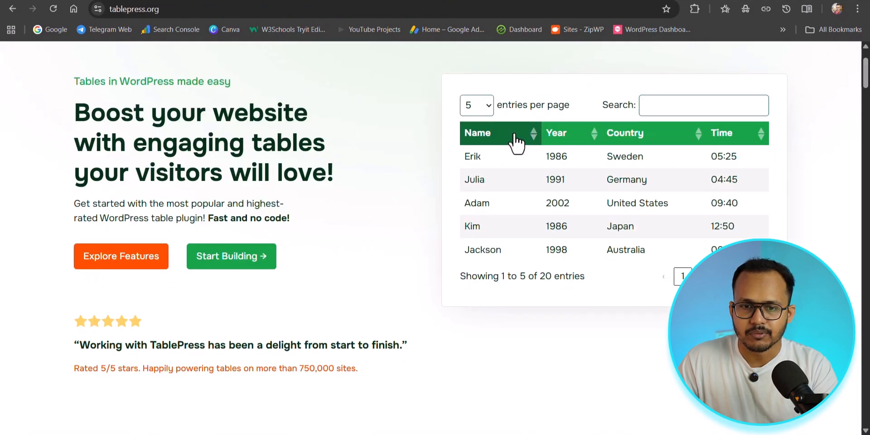
pyautogui.click(515, 134)
pyautogui.click(512, 136)
pyautogui.click(511, 138)
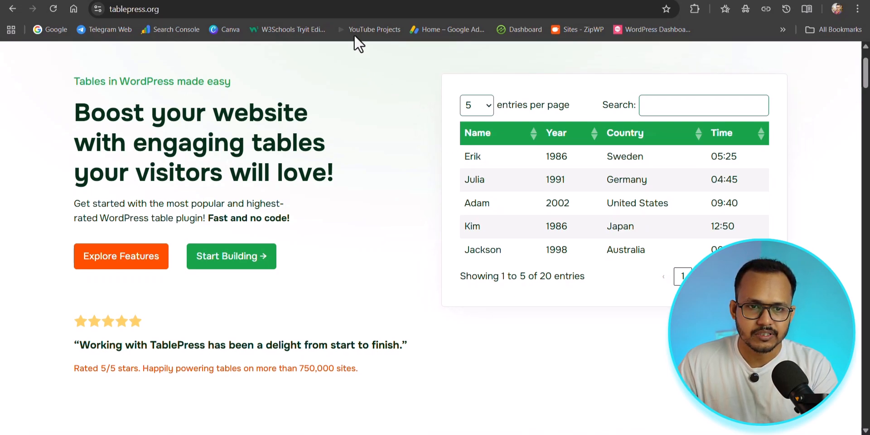
pyautogui.click(344, 0)
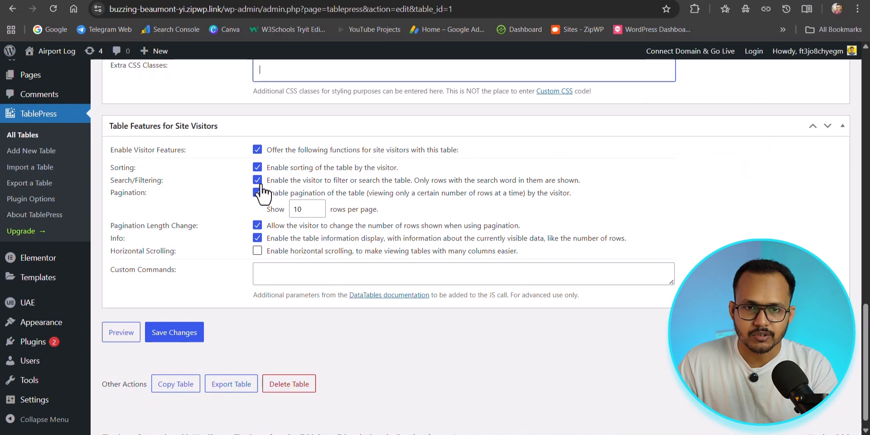
# Look at the search box and the entries-per-page control of the tablepress.org demo table, and return to the table editor
pyautogui.click(530, 0)
pyautogui.click(655, 105)
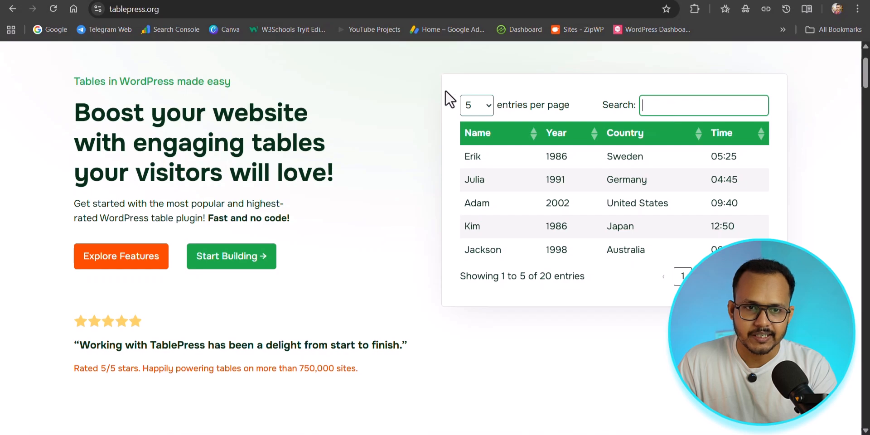
pyautogui.click(341, 0)
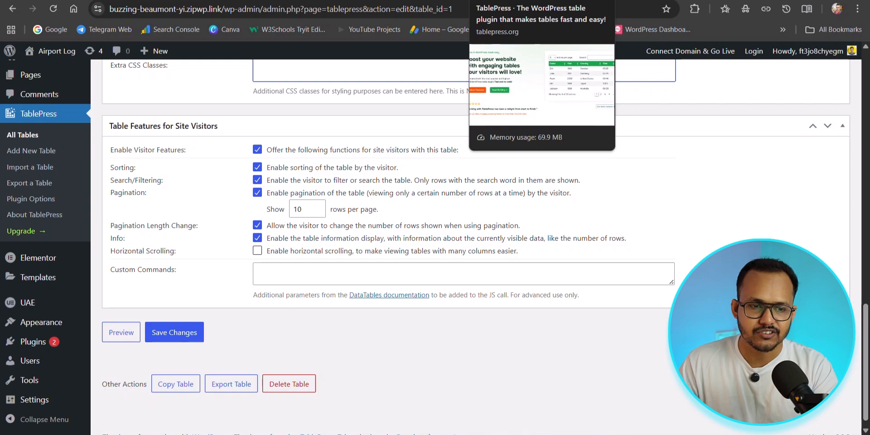
# Enable horizontal scrolling for site visitors and save the table changes
pyautogui.click(257, 251)
pyautogui.scroll(-1, 207, 277)
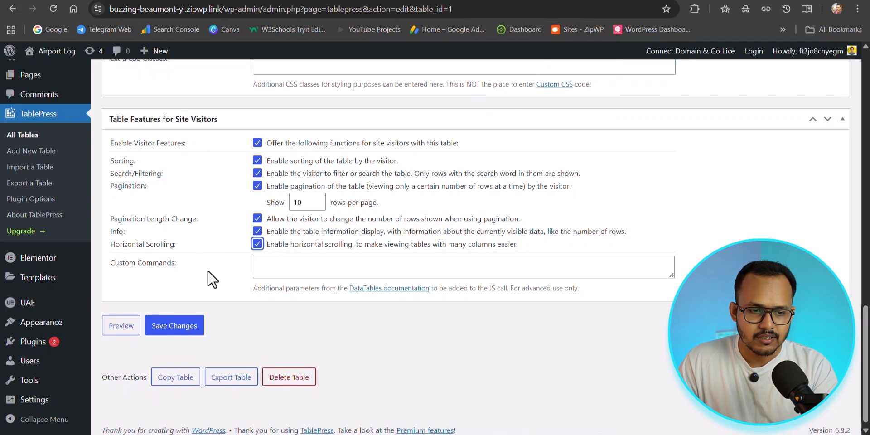
pyautogui.click(172, 320)
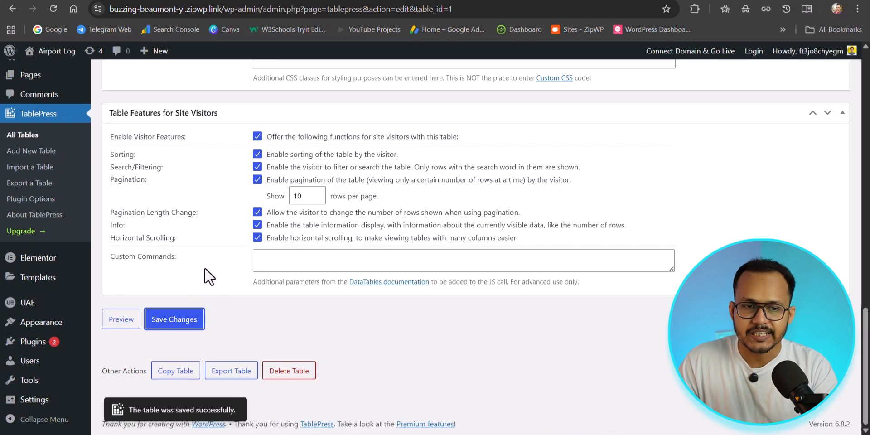
pyautogui.scroll(15, 205, 267)
pyautogui.scroll(-15, 353, 196)
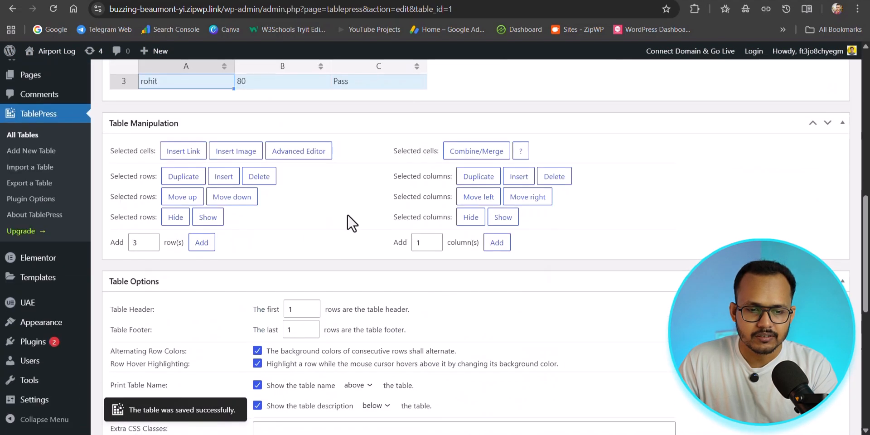
# Copy the demo table's shortcode and open the About page for editing with Elementor
pyautogui.scroll(12, 376, 268)
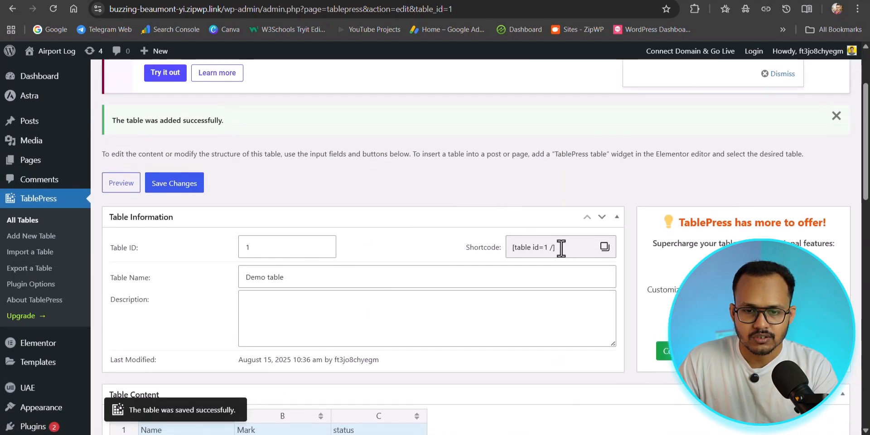
pyautogui.click(605, 247)
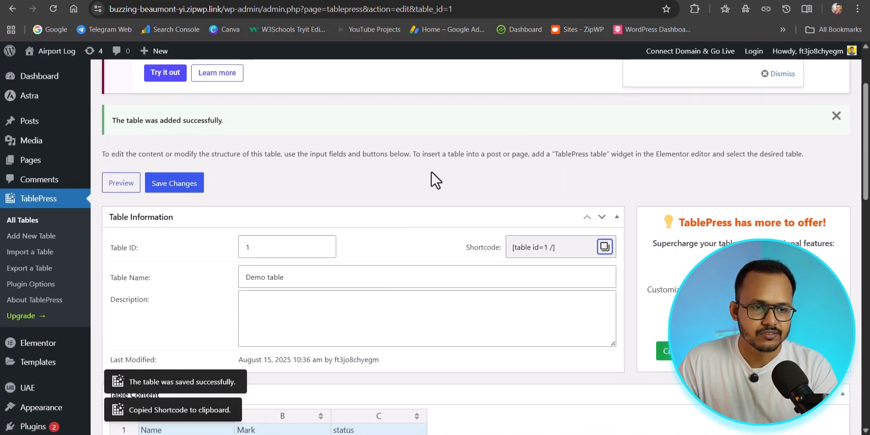
pyautogui.moveTo(27, 165)
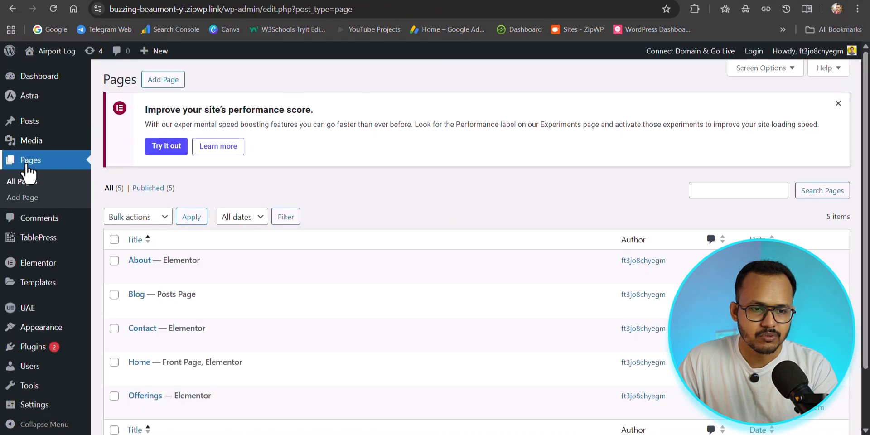
pyautogui.scroll(-1, 375, 162)
pyautogui.scroll(-1, 375, 161)
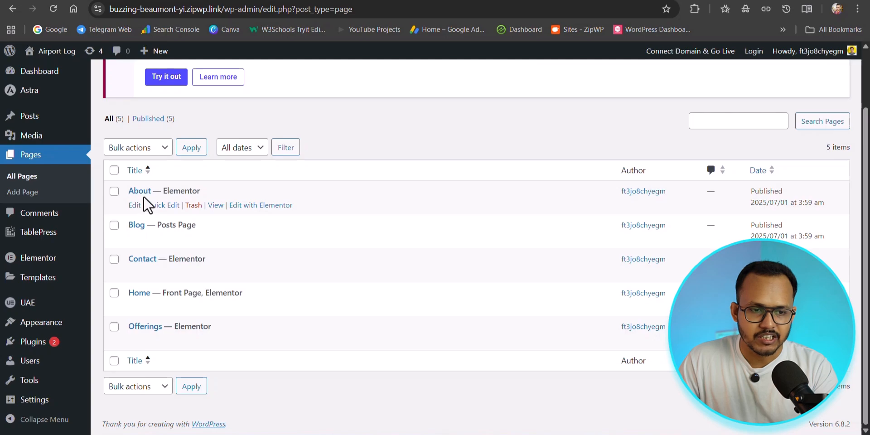
pyautogui.click(249, 207)
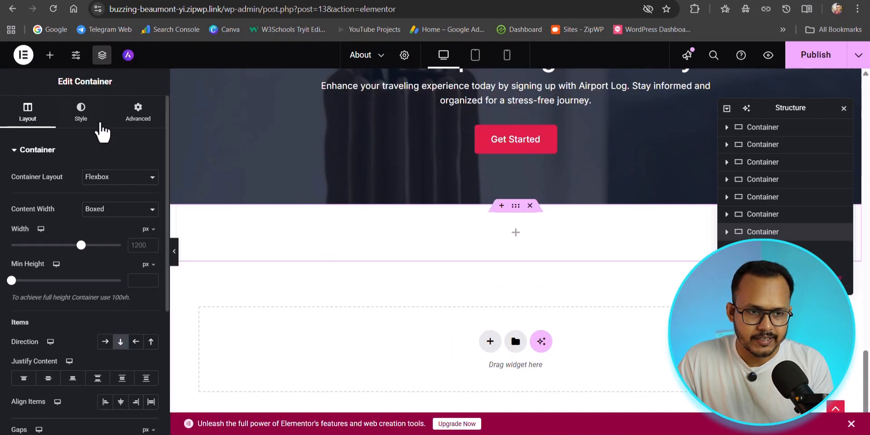
# Add a Shortcode widget to the empty container below the Get Started section and paste [table id=1 /] into it
pyautogui.click(50, 55)
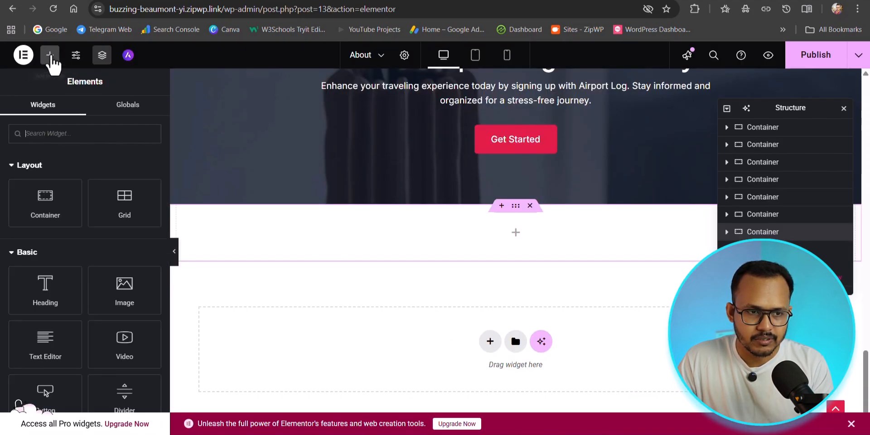
pyautogui.write('short')
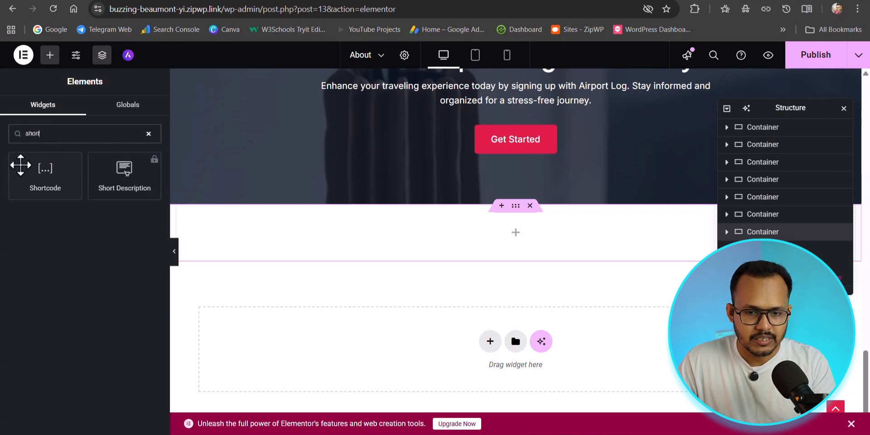
pyautogui.moveTo(44, 168); pyautogui.dragTo(538, 244)
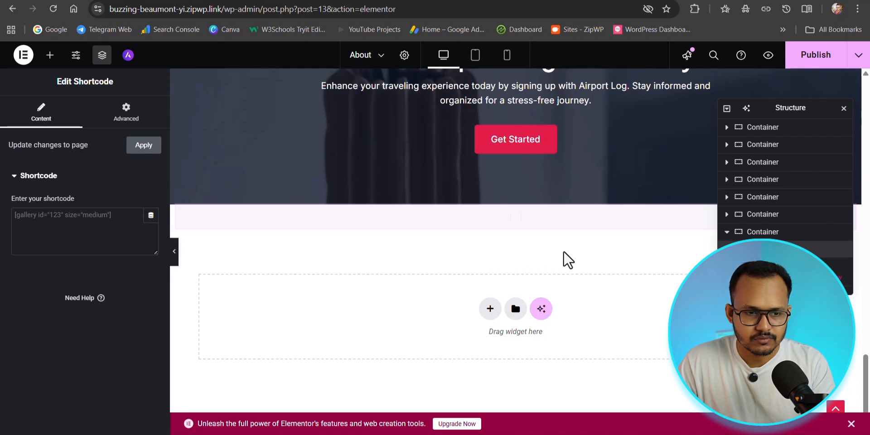
pyautogui.click(84, 222)
pyautogui.hotkey('ctrl', 'v')
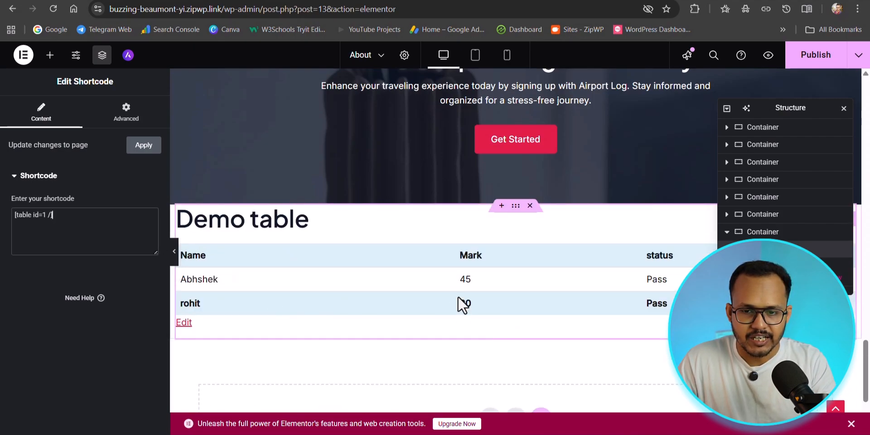
# Preview the About page and examine the demo table's entries-per-page control and search box
pyautogui.click(175, 252)
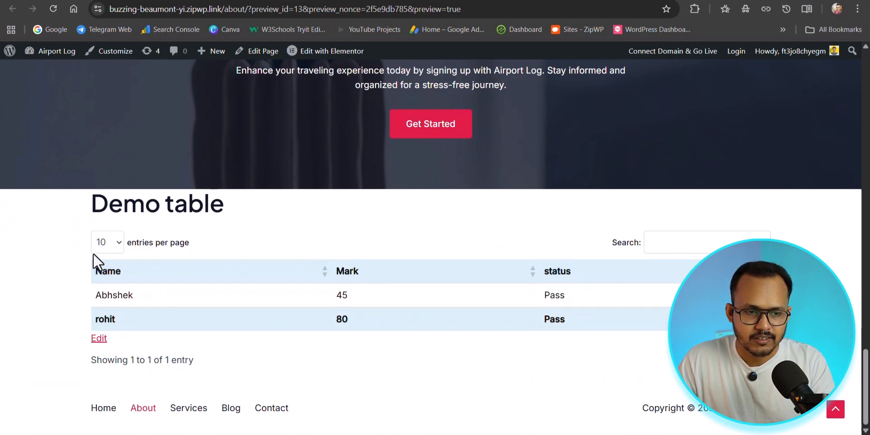
pyautogui.click(108, 243)
pyautogui.click(153, 238)
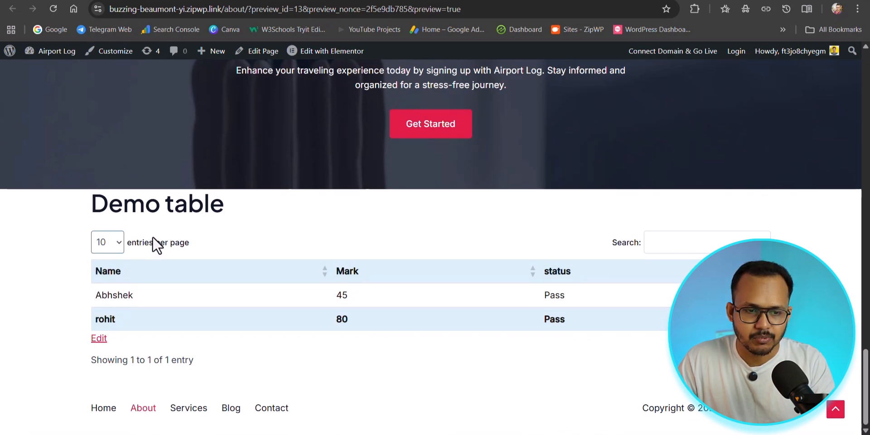
pyautogui.click(685, 243)
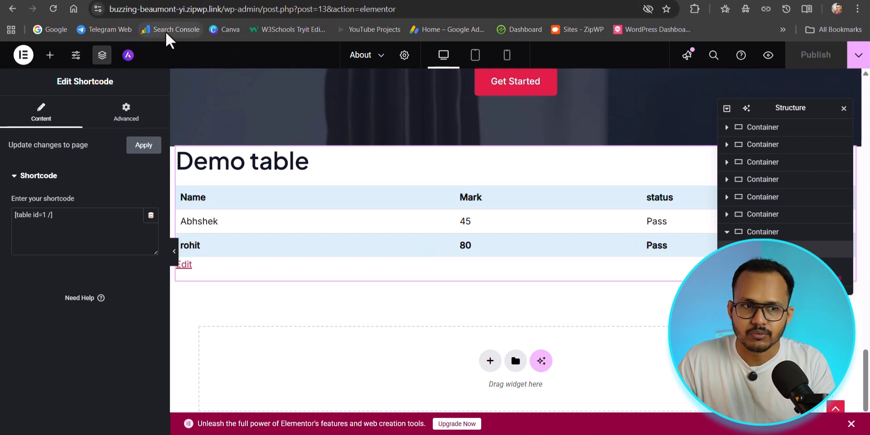
# Return from Elementor to the page list, add a new page and paste the table shortcode into its first block
pyautogui.click(10, 12)
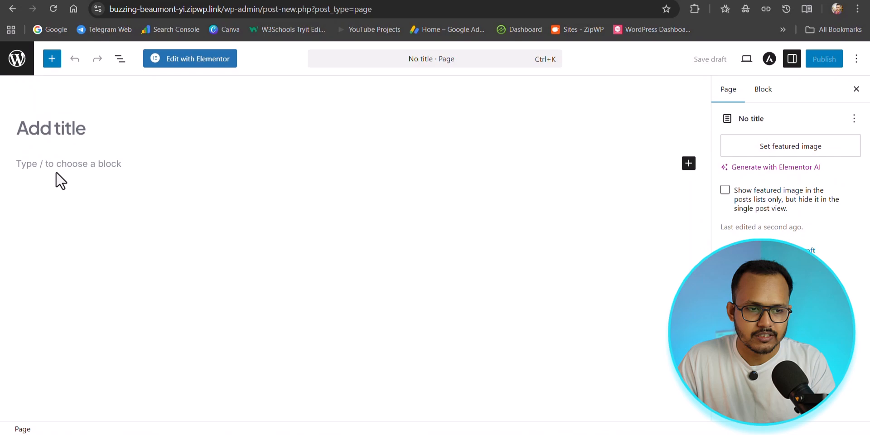
pyautogui.click(58, 165)
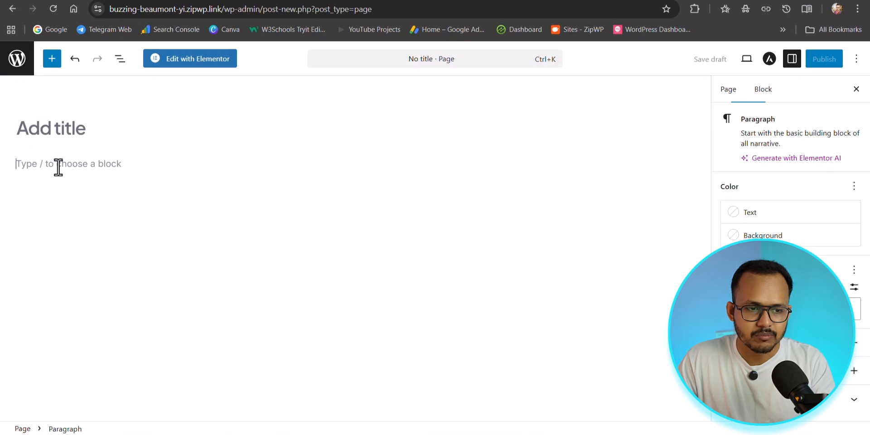
pyautogui.hotkey('ctrl', 'v')
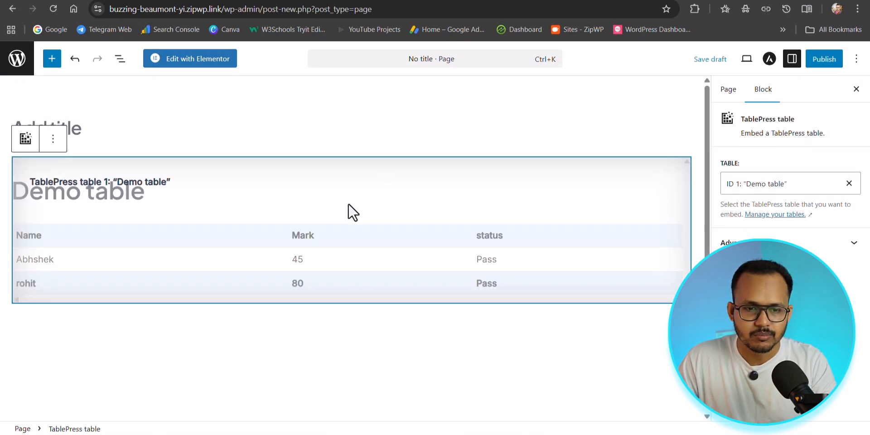
# Replace the pasted table block with a Shortcode block containing [table id=1 /]
pyautogui.click(53, 138)
pyautogui.click(71, 400)
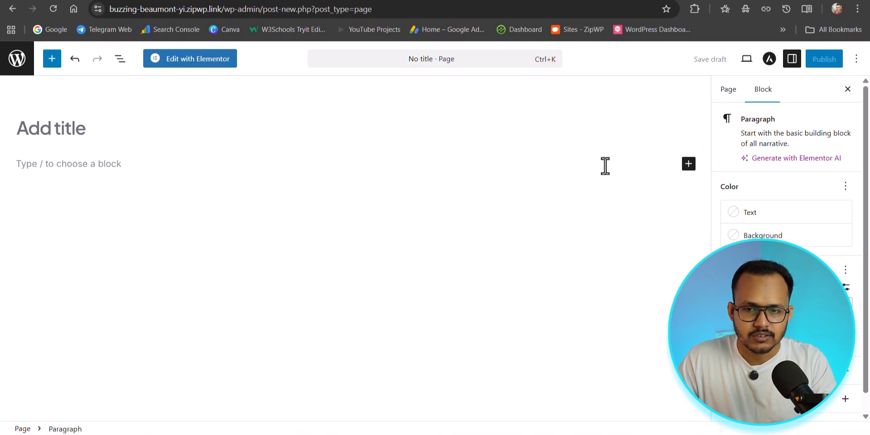
pyautogui.click(689, 165)
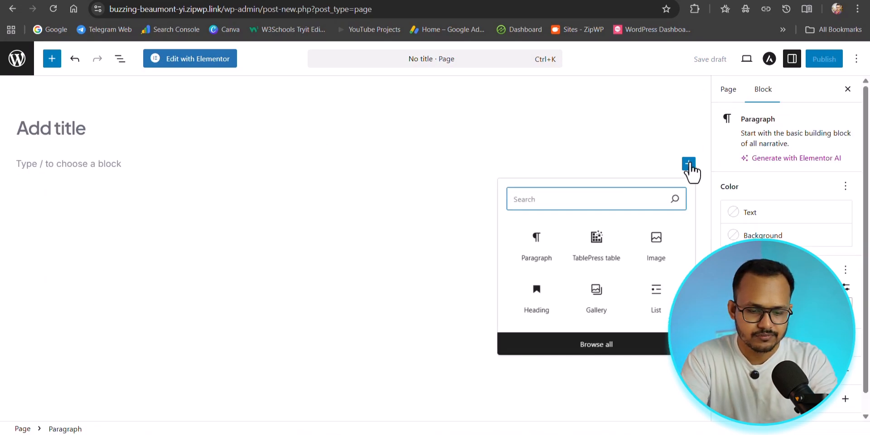
pyautogui.write('short')
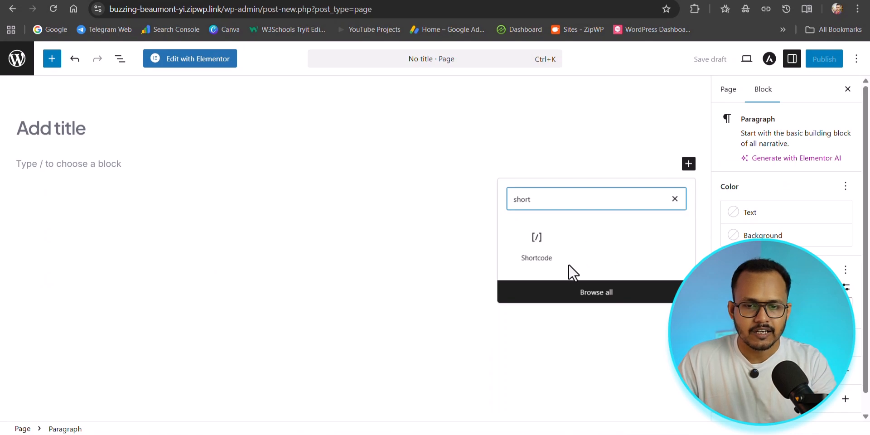
pyautogui.click(521, 263)
pyautogui.hotkey('ctrl', 'v')
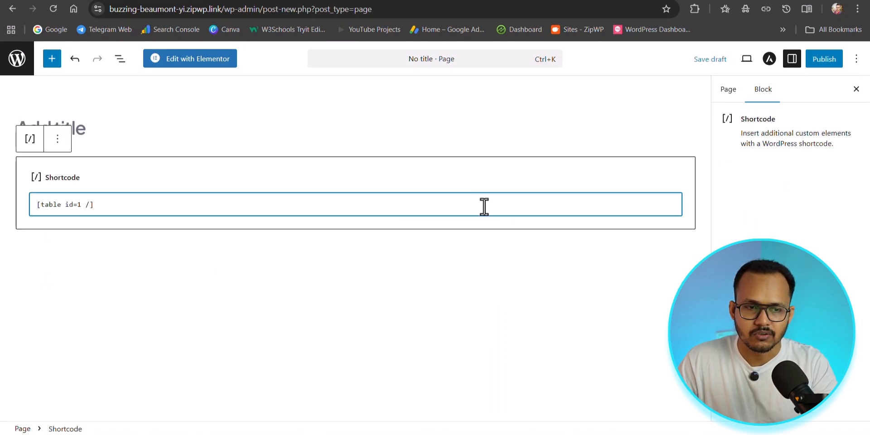
# Replace the Shortcode block with a TablePress table block set to ID 1: "Demo table", and leave the page without saving
pyautogui.click(57, 140)
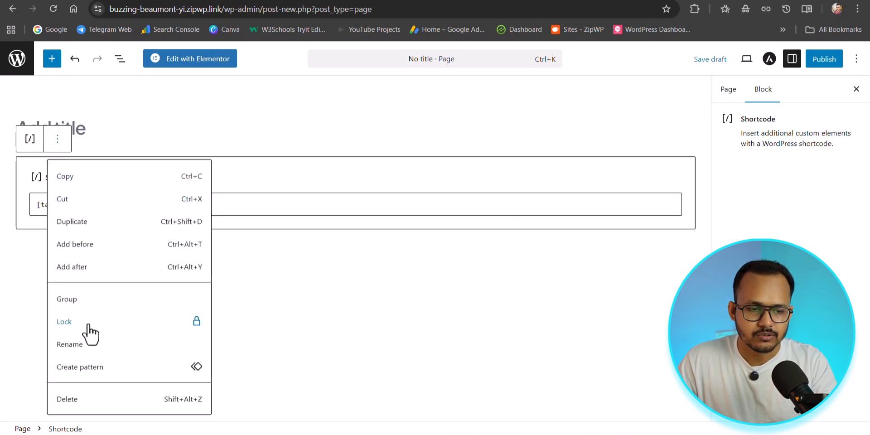
pyautogui.click(77, 400)
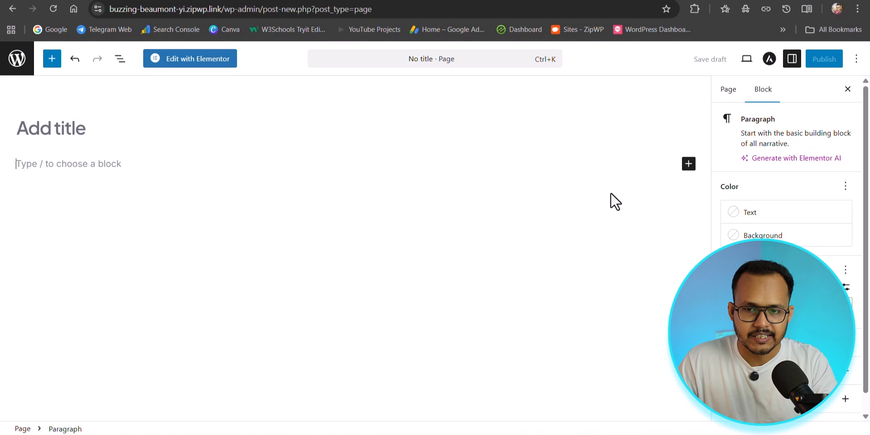
pyautogui.click(689, 167)
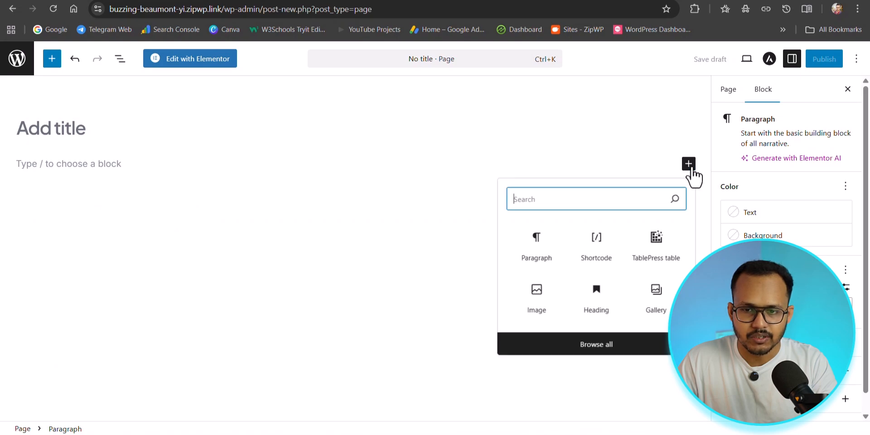
pyautogui.click(660, 258)
pyautogui.click(755, 183)
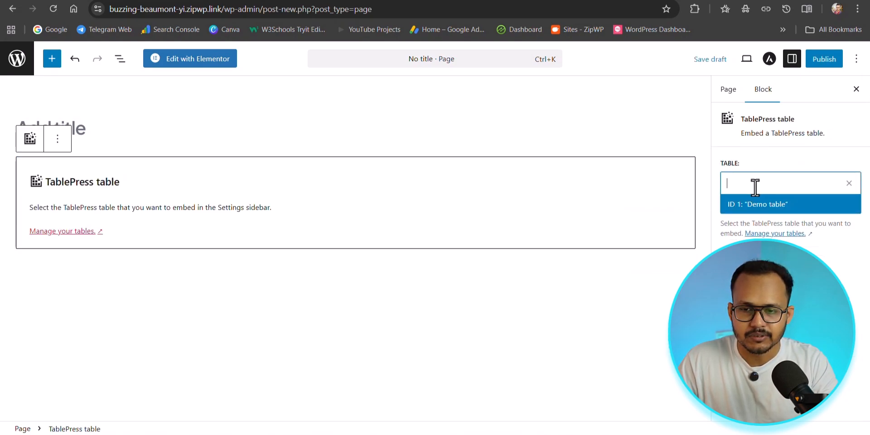
pyautogui.click(752, 207)
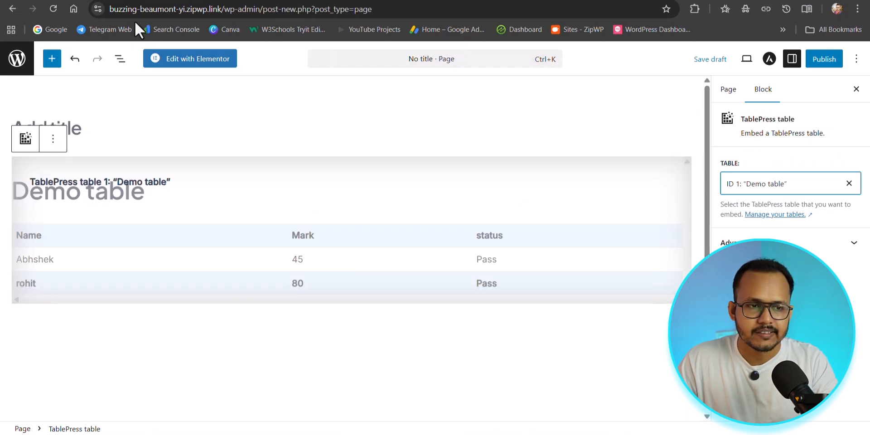
pyautogui.click(6, 11)
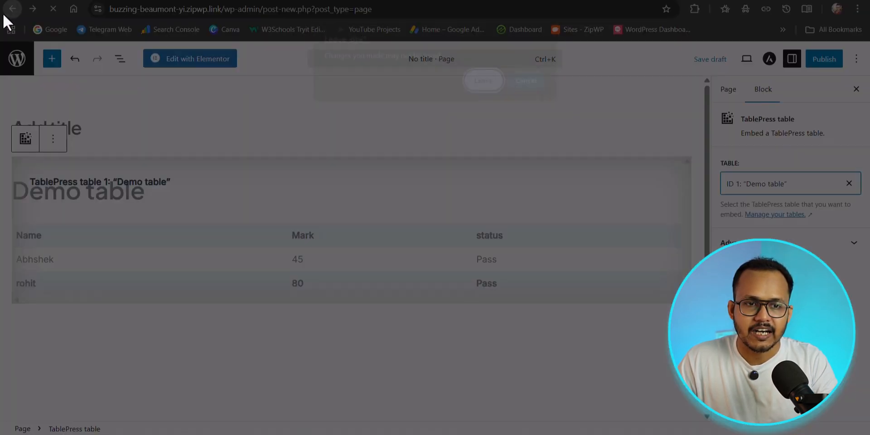
pyautogui.click(486, 82)
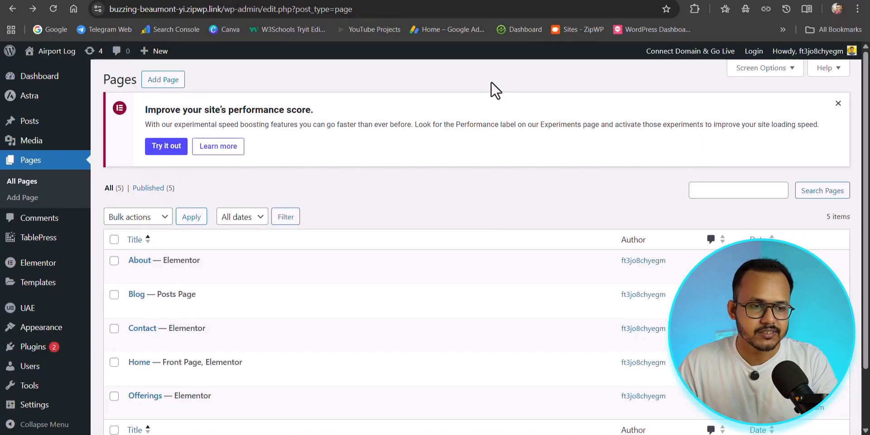
# Open the TablePress import screen, look at the URL and File on server sources, and choose Manual Input as the import source
pyautogui.moveTo(14, 242)
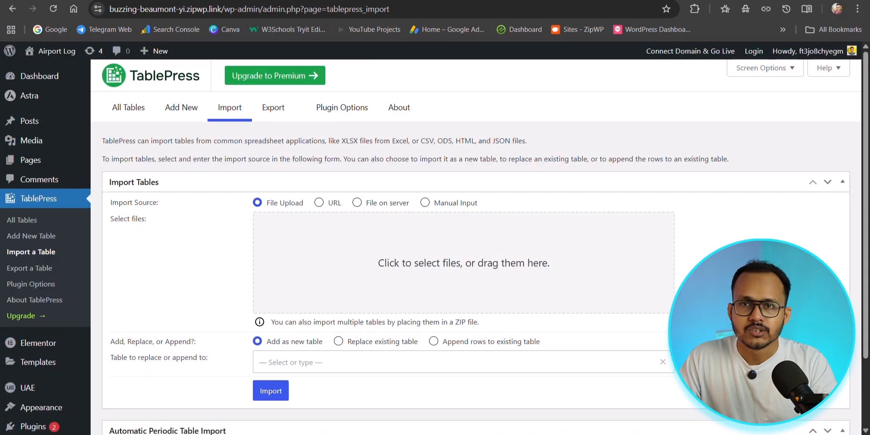
pyautogui.scroll(-2, 673, 265)
pyautogui.scroll(-1, 673, 266)
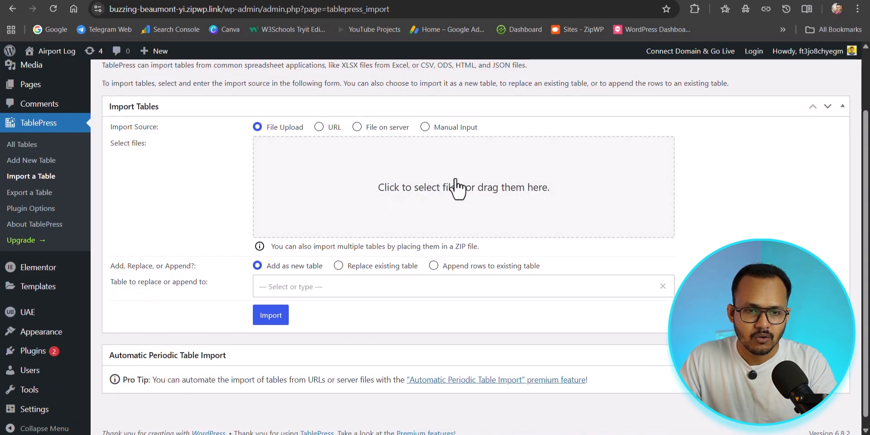
pyautogui.click(328, 128)
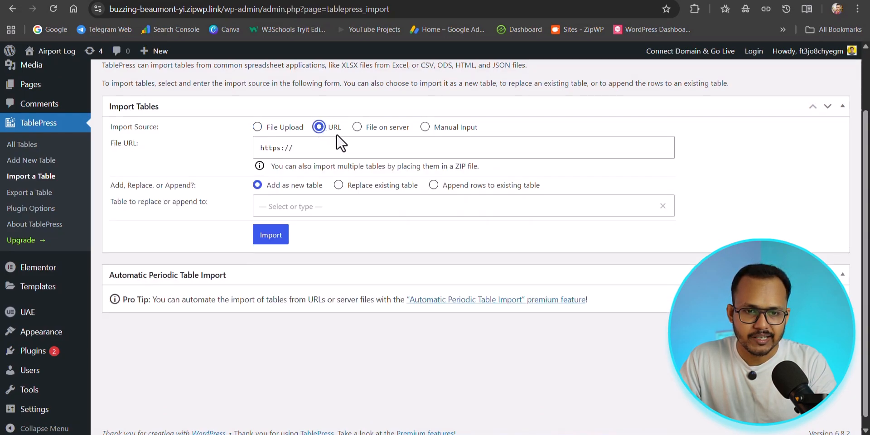
pyautogui.click(358, 127)
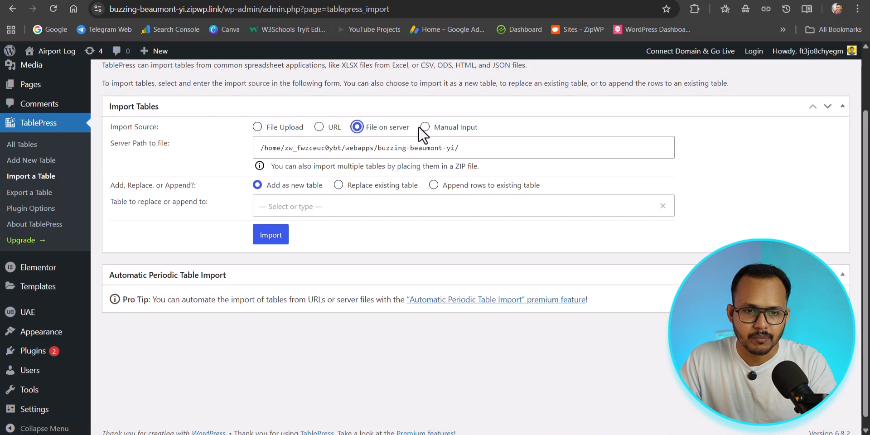
pyautogui.click(438, 131)
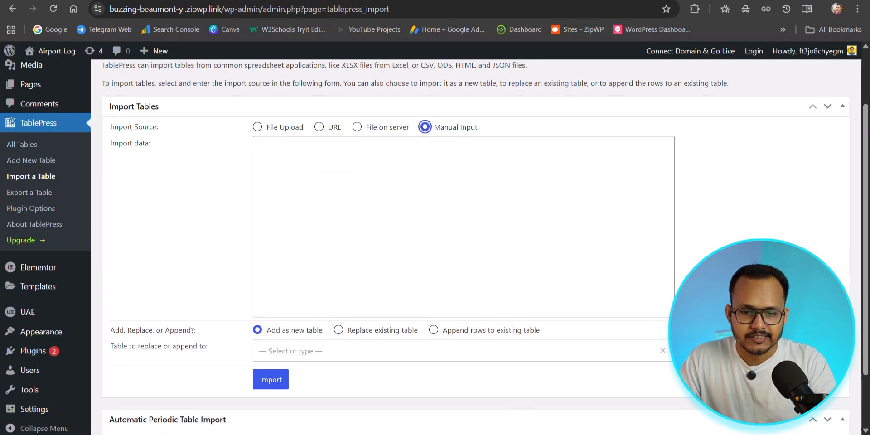
# Switch to Notepad, copy the entire text table with Name, Email Address and Website columns, and return to the import form
pyautogui.hotkey('alt', 'Tab')
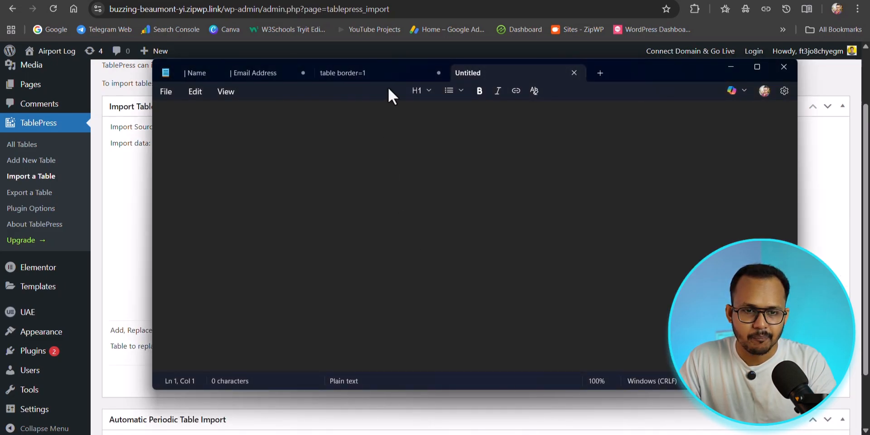
pyautogui.click(260, 74)
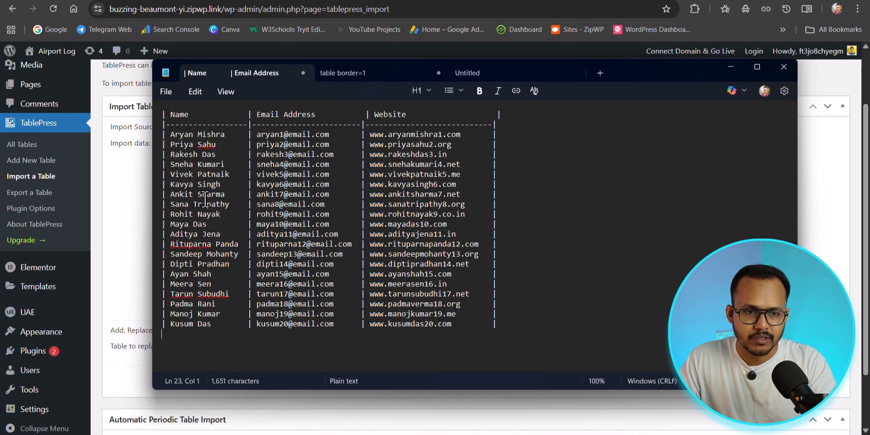
pyautogui.click(506, 322)
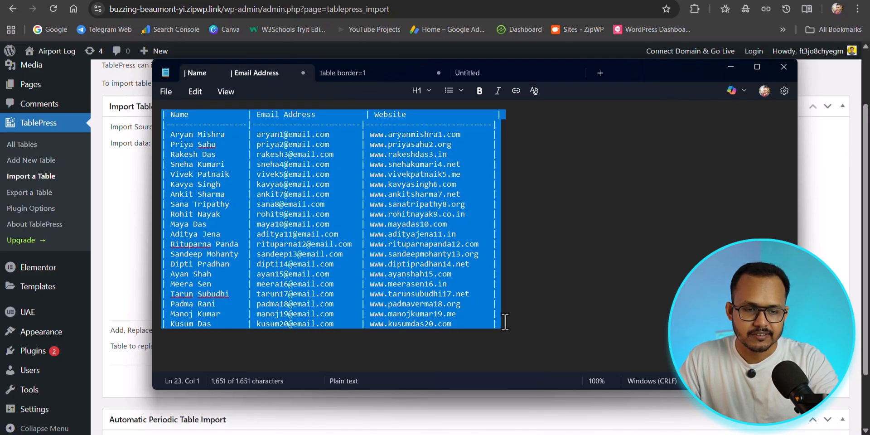
pyautogui.click(731, 68)
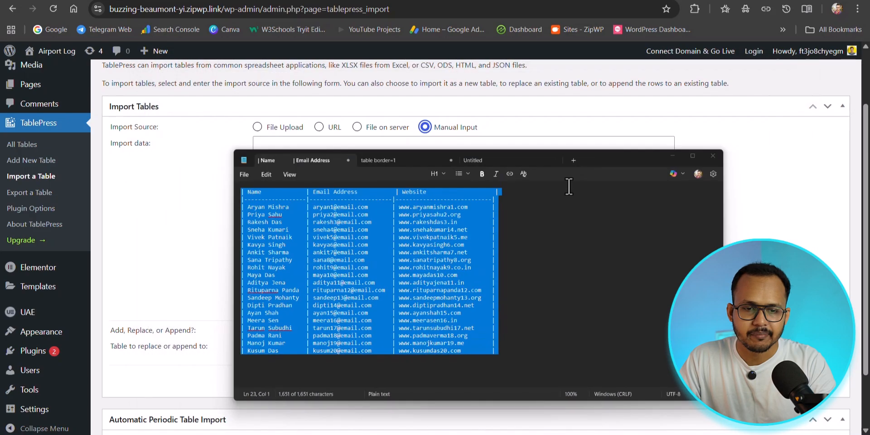
# Paste the copied text table as the import data, import it as a new table, and look over the imported rows
pyautogui.click(397, 189)
pyautogui.hotkey('ctrl', 'v')
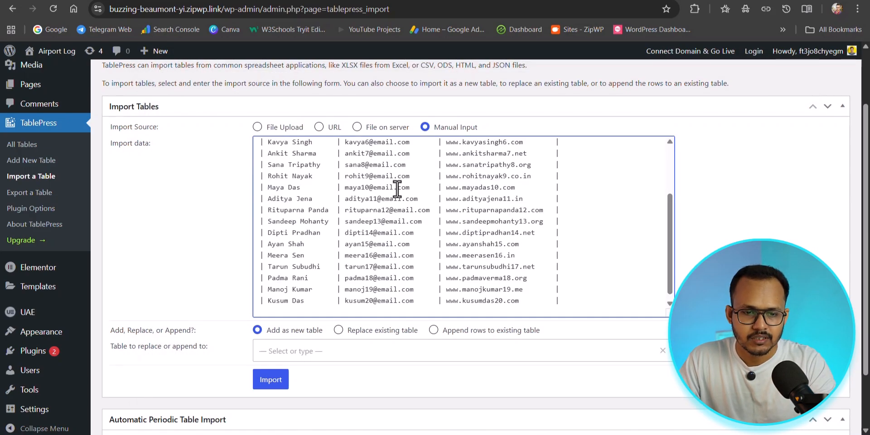
pyautogui.scroll(-2, 207, 307)
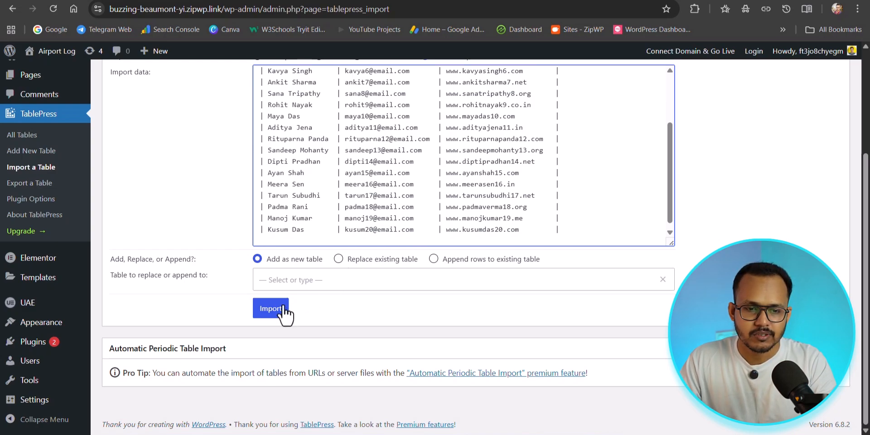
pyautogui.click(268, 317)
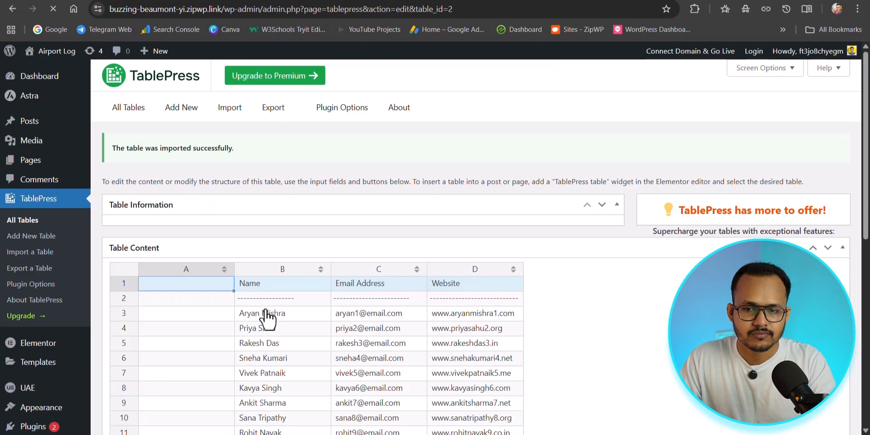
pyautogui.scroll(-9, 345, 235)
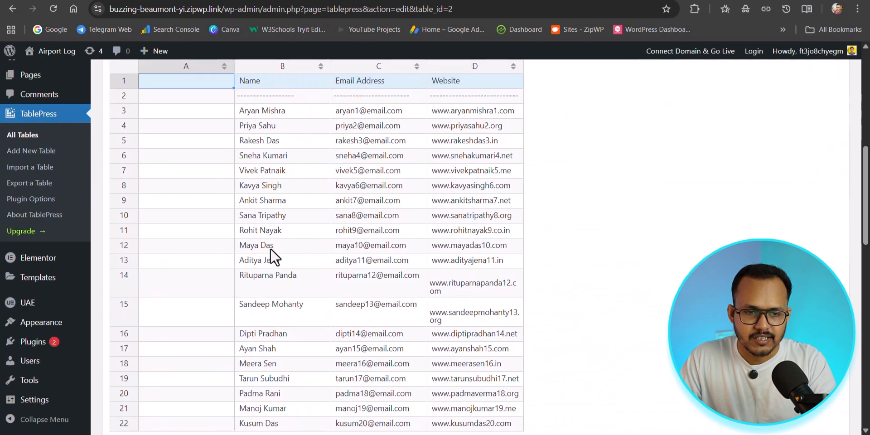
pyautogui.scroll(3, 426, 224)
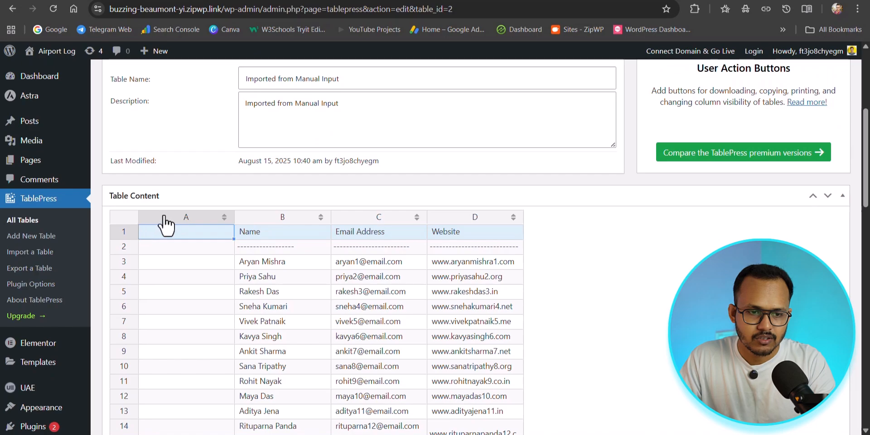
# Delete the empty column A from the imported table and save the changes
pyautogui.click(164, 222)
pyautogui.scroll(-10, 375, 247)
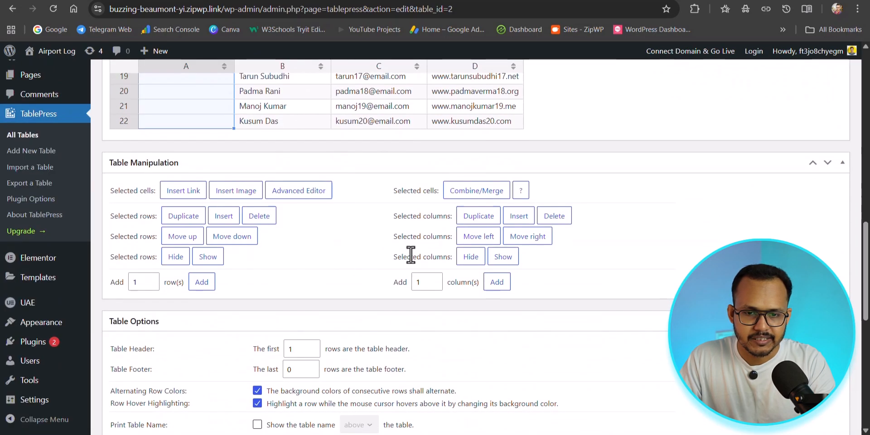
pyautogui.click(560, 221)
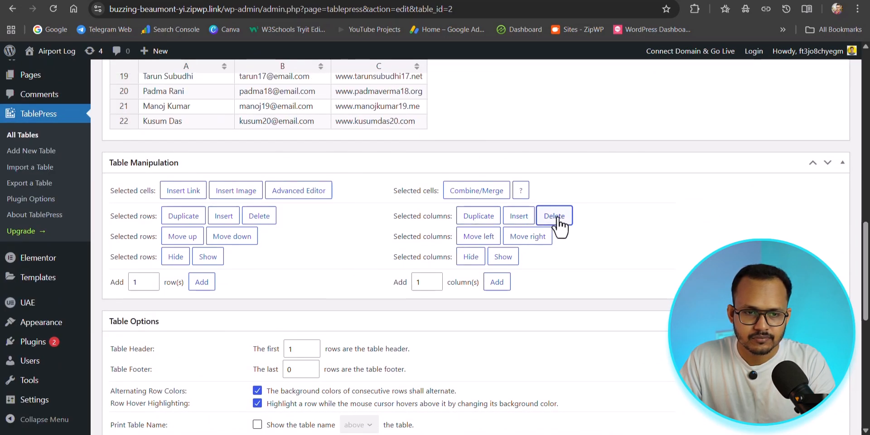
pyautogui.scroll(10, 512, 199)
pyautogui.scroll(5, 494, 228)
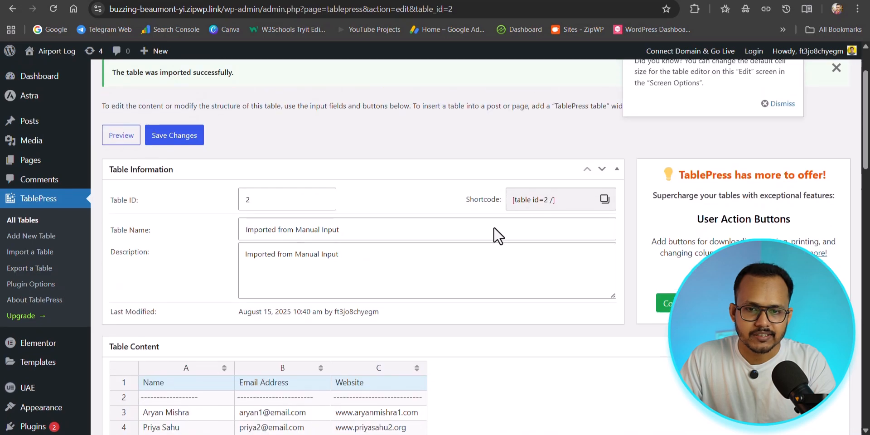
pyautogui.click(181, 213)
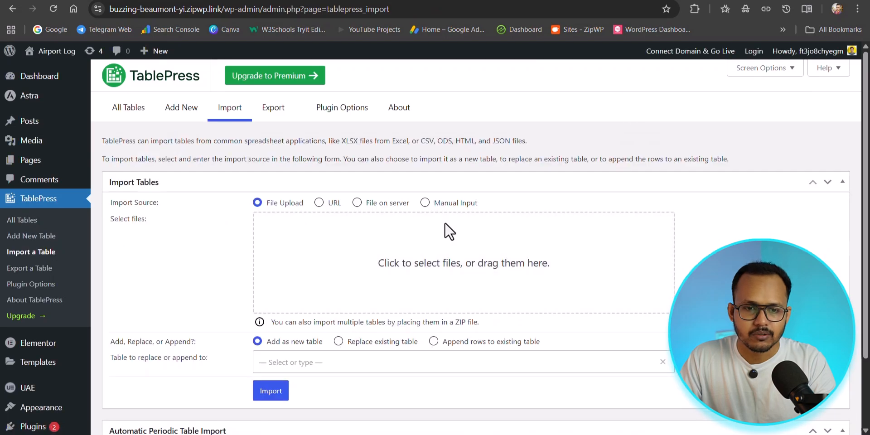
# Choose Manual Input as the import source, copy the whole HTML table code from Notepad's "table border=1" document, and return to the import form
pyautogui.click(425, 203)
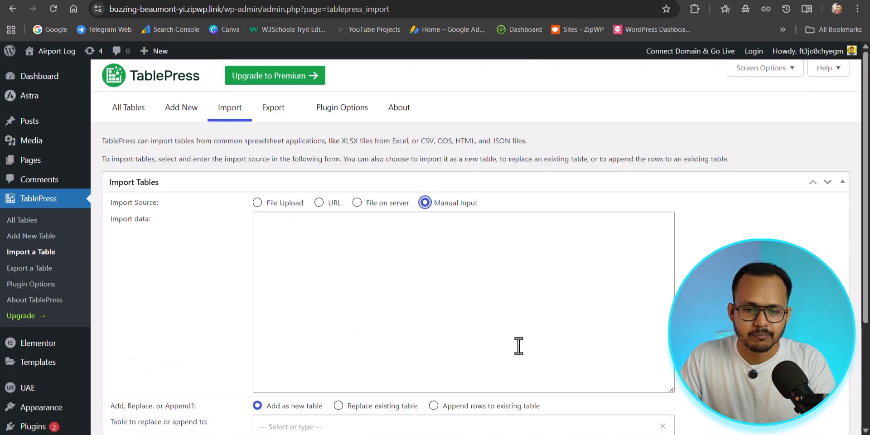
pyautogui.hotkey('alt', 'Tab')
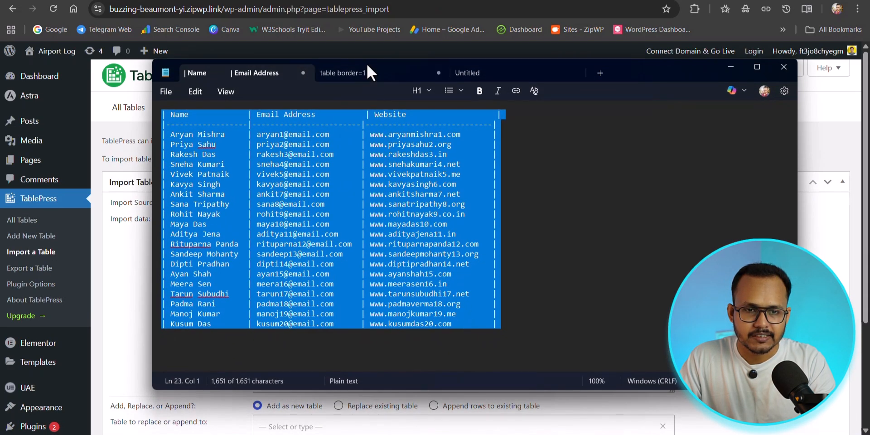
pyautogui.click(359, 73)
pyautogui.scroll(2, 317, 177)
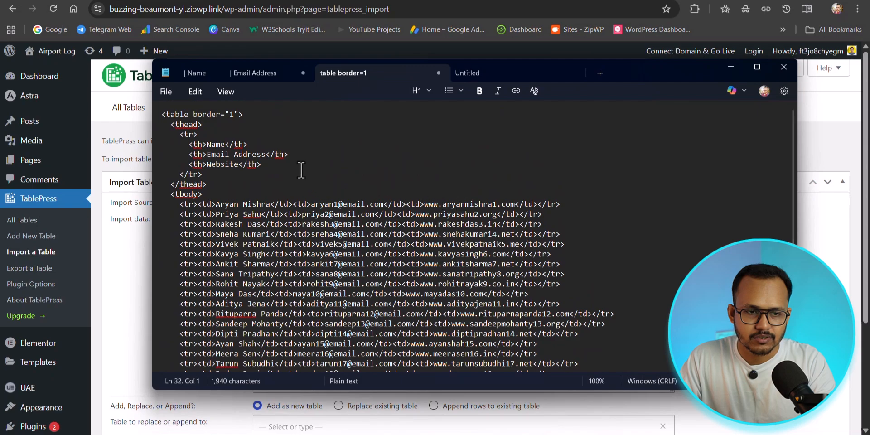
pyautogui.moveTo(162, 117); pyautogui.dragTo(268, 402)
pyautogui.hotkey('ctrl', 'c')
pyautogui.hotkey('alt', 'Tab')
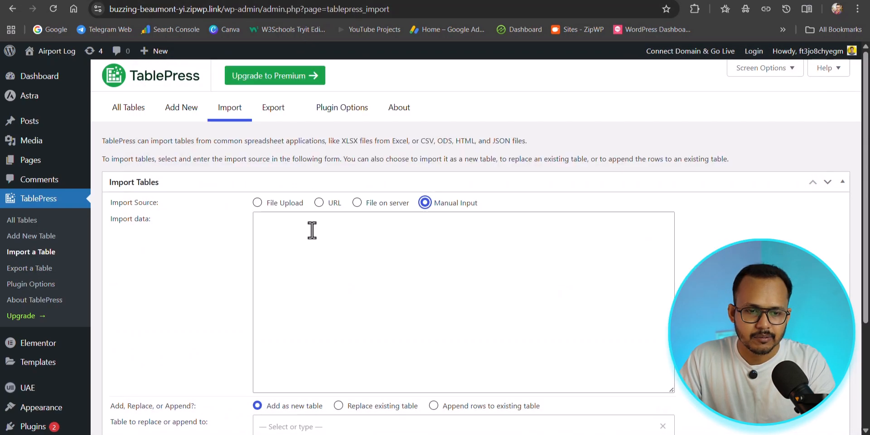
# Paste the HTML table code as the import data, import it as a new table, and review the resulting table content
pyautogui.click(311, 230)
pyautogui.hotkey('ctrl', 'v')
pyautogui.scroll(-3, 272, 317)
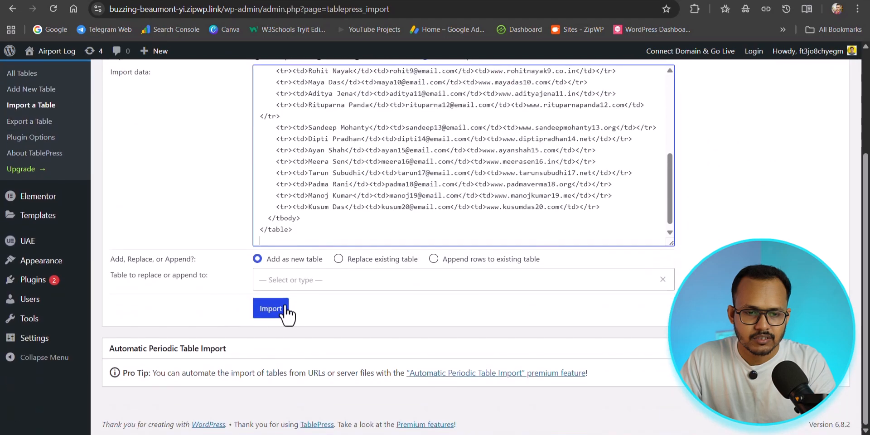
pyautogui.click(272, 317)
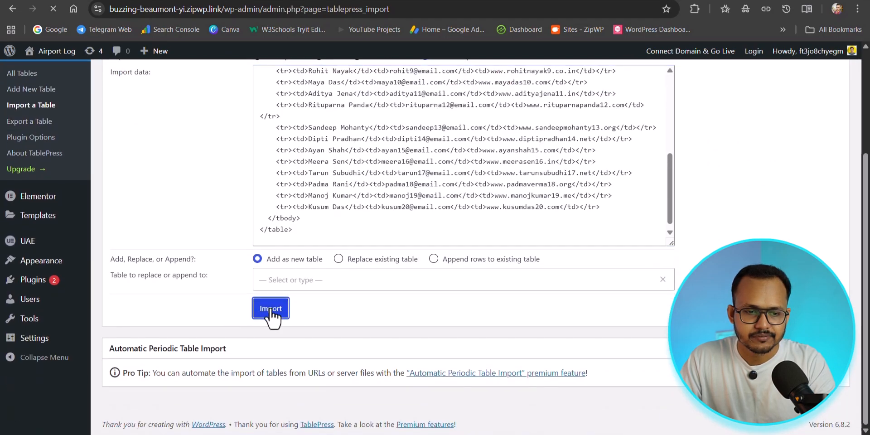
pyautogui.scroll(-8, 296, 288)
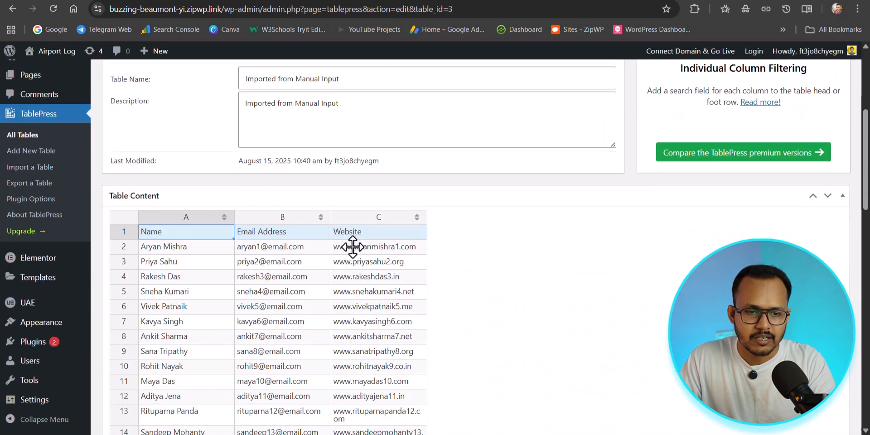
pyautogui.scroll(-3, 489, 231)
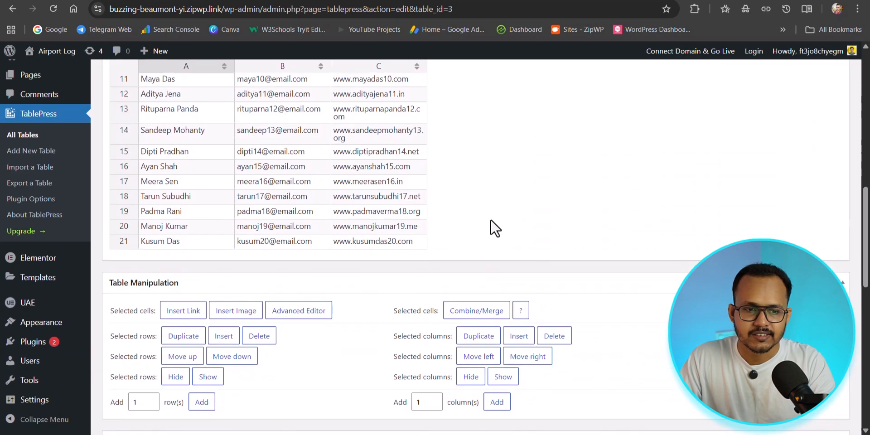
pyautogui.scroll(8, 490, 236)
pyautogui.scroll(4, 494, 272)
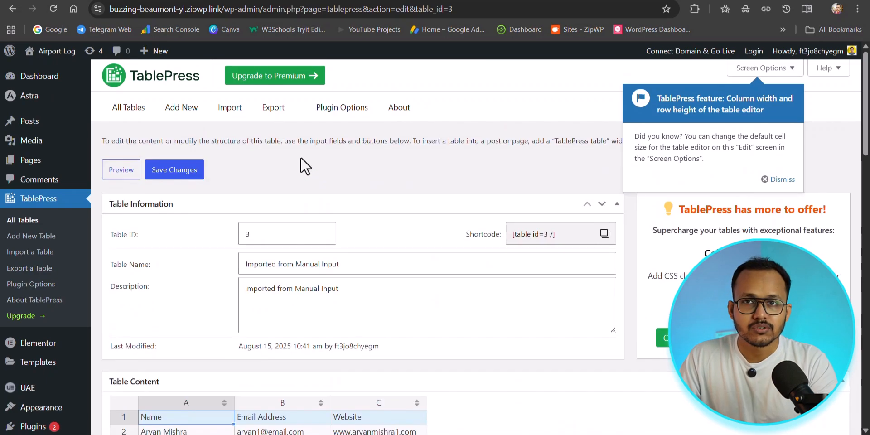
# Try the export options with table ID 2, the format list, a ZIP archive and all tables selected, and return to the table list without exporting
pyautogui.click(274, 113)
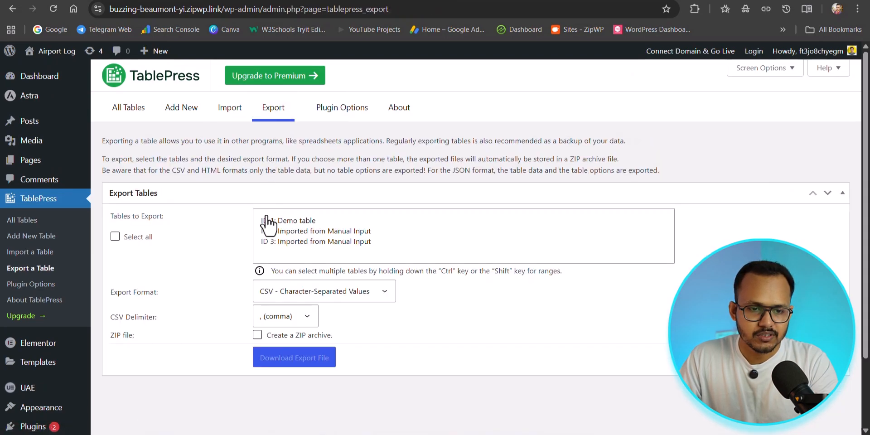
pyautogui.click(290, 222)
pyautogui.click(283, 232)
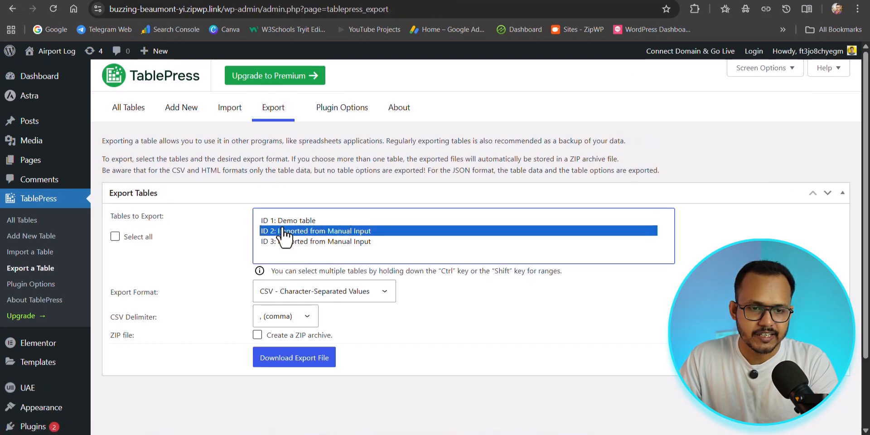
pyautogui.click(272, 295)
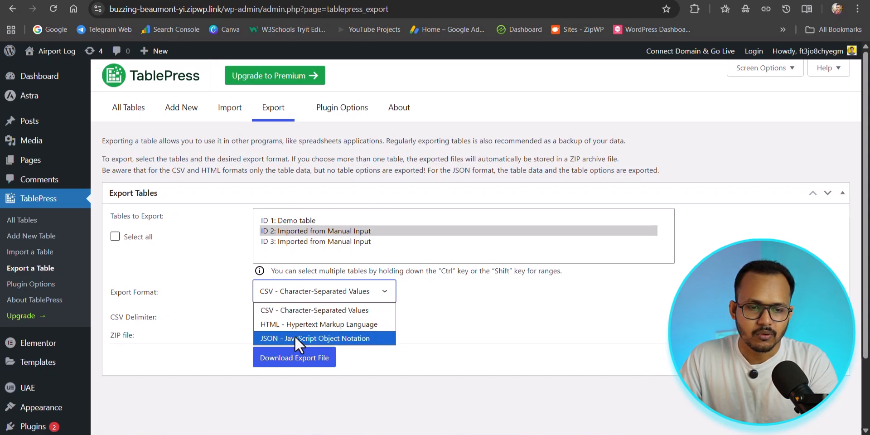
pyautogui.click(271, 295)
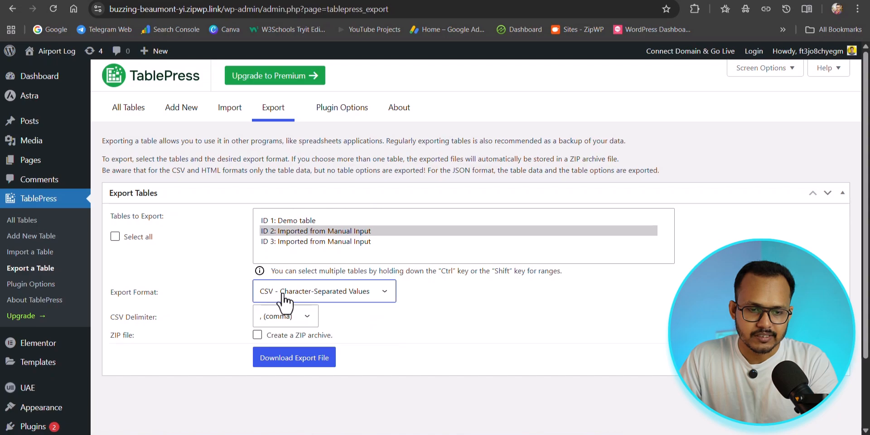
pyautogui.click(257, 336)
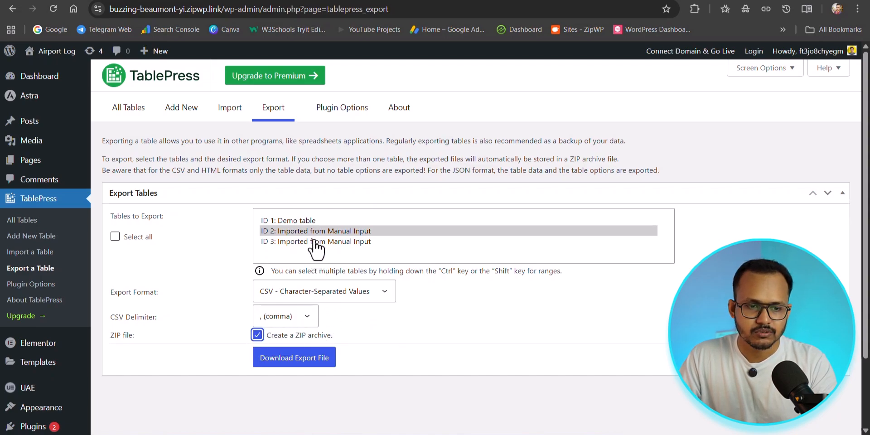
pyautogui.click(115, 236)
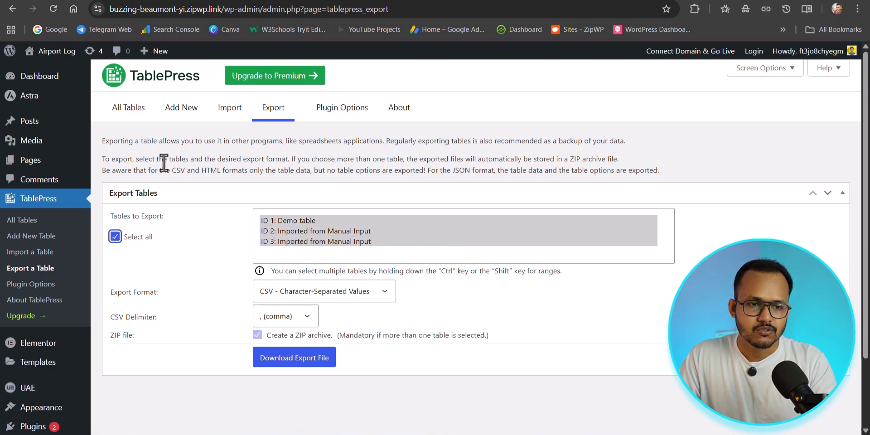
pyautogui.click(129, 117)
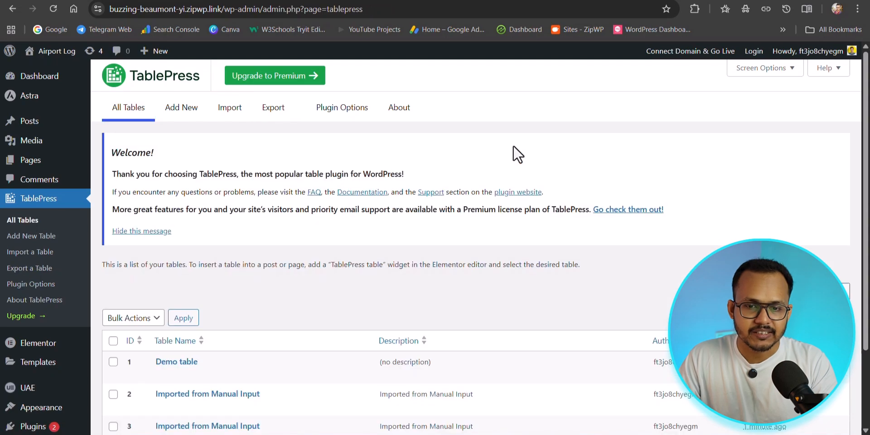